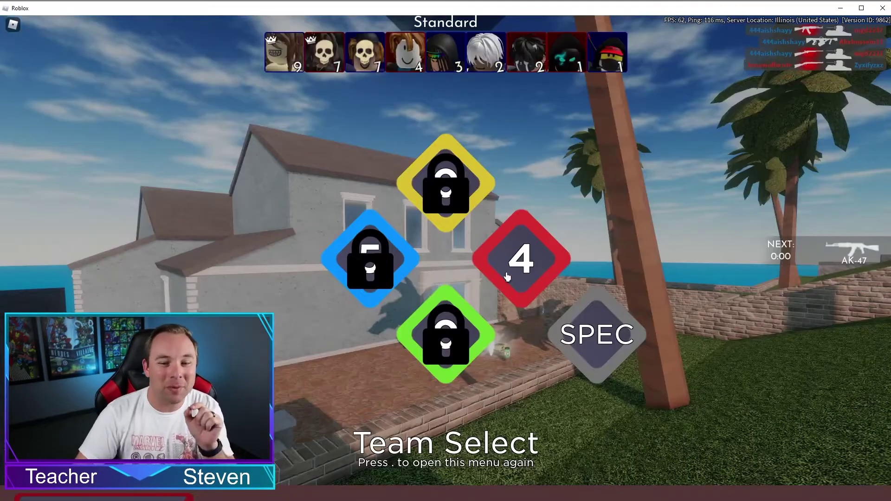
Step: Join red team 4 and walk from the rooftop through the archway into the room below the balcony
left_click(536, 265)
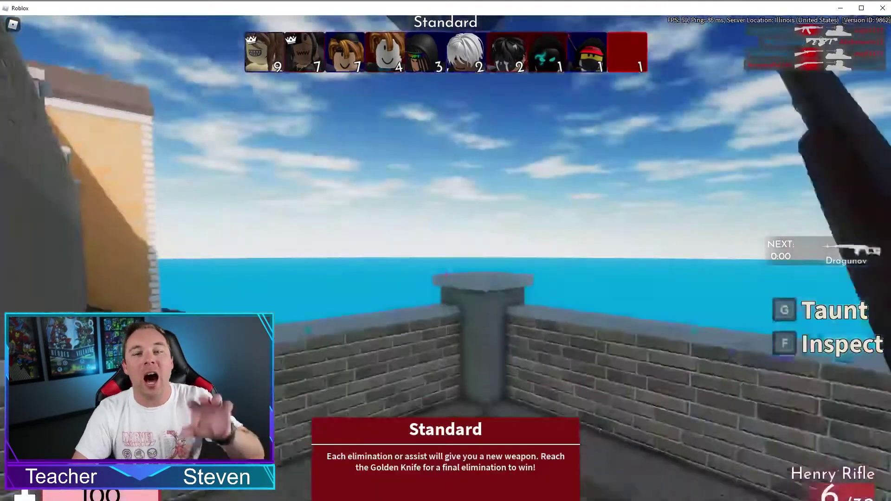
key("w")
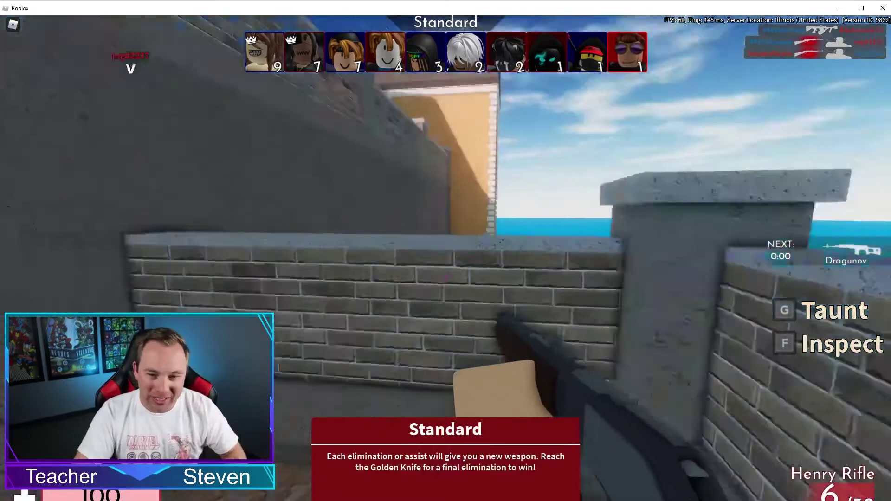
key("w")
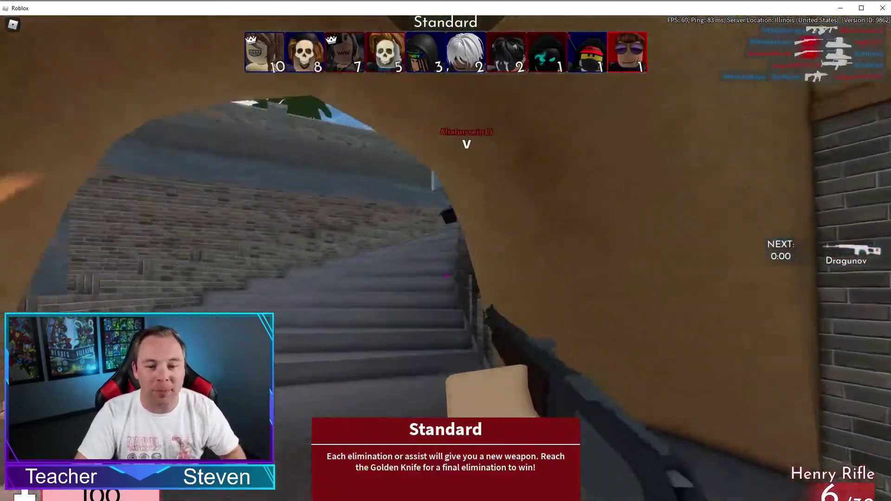
key("w")
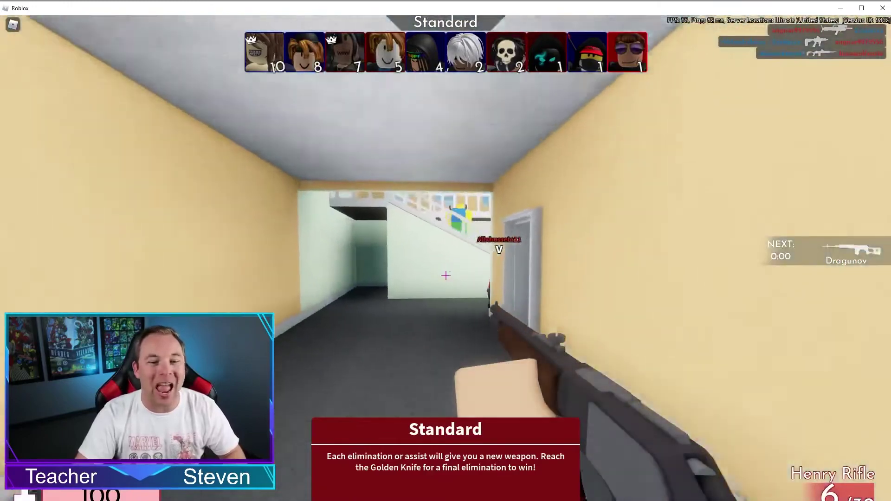
key("w")
Step: Shoot twice at the balcony enemy, then cross the room and corridor to the sea balcony and back
left_click(445, 276)
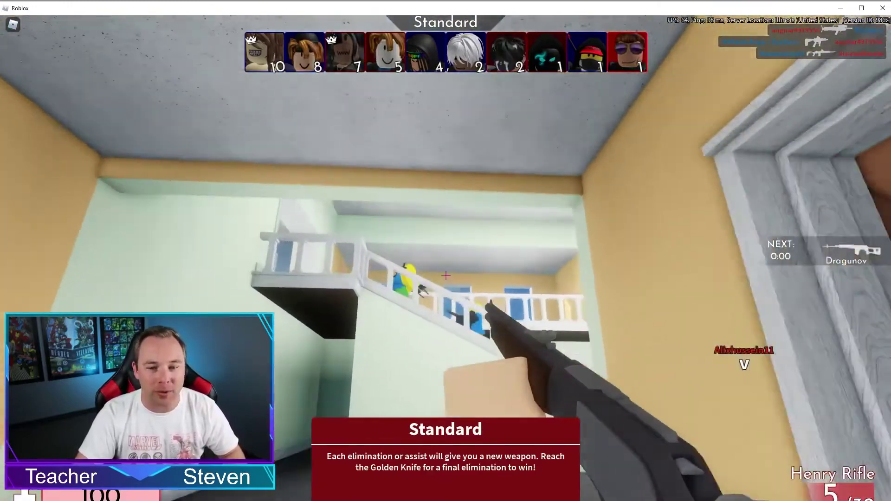
left_click(445, 276)
key("w")
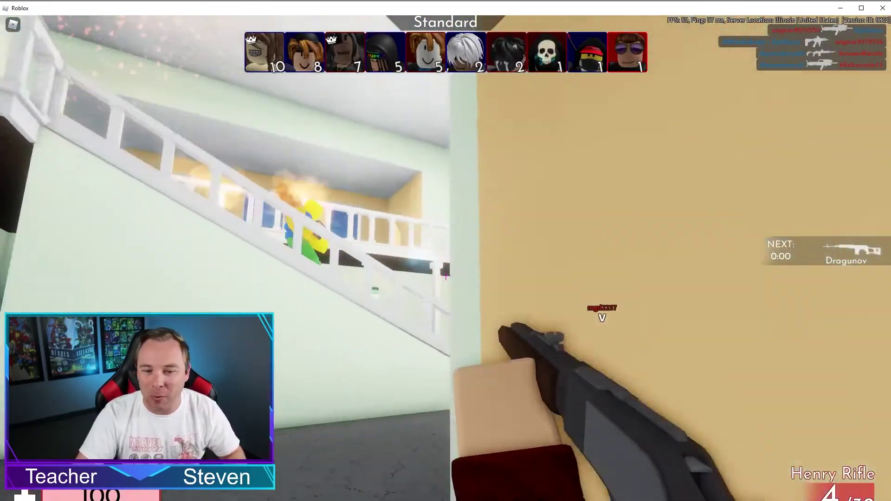
key("w")
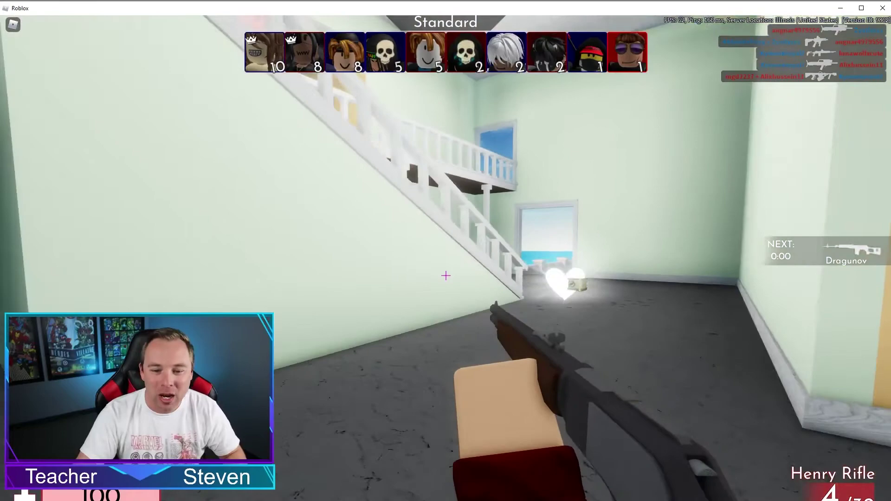
key("w")
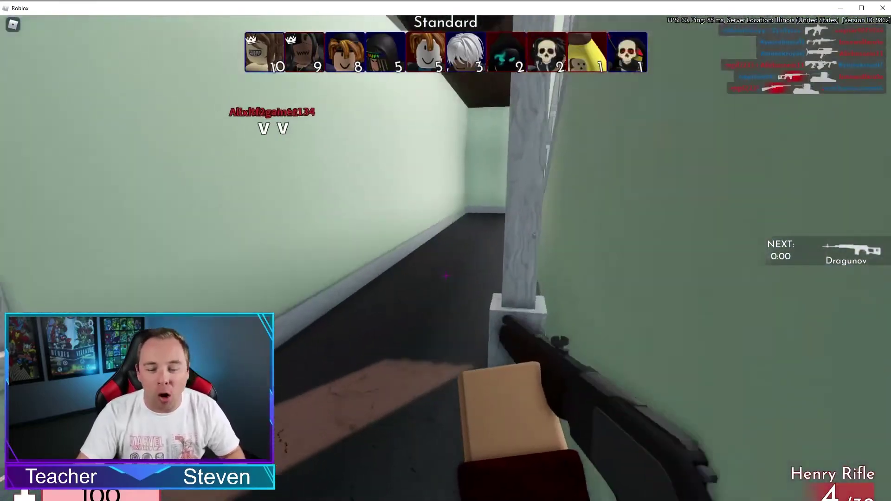
key("w")
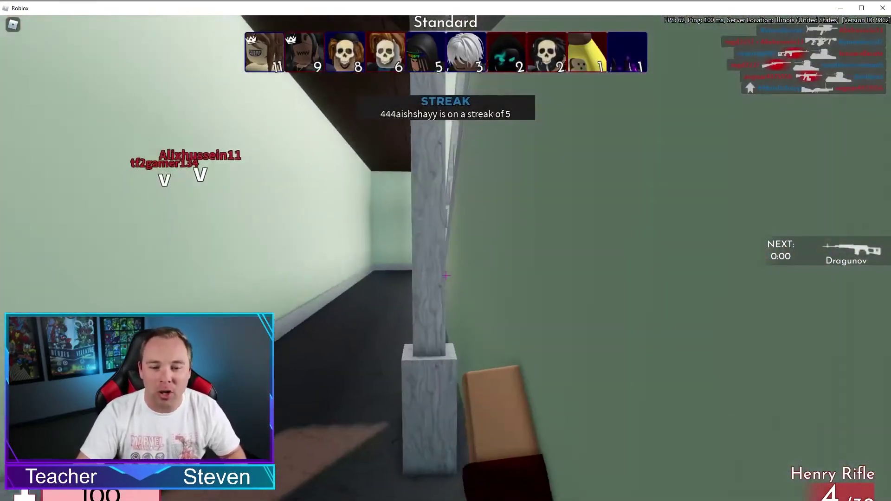
Step: Walk past the staircase, out onto the terrace, and back down the yellow corridor
key("w")
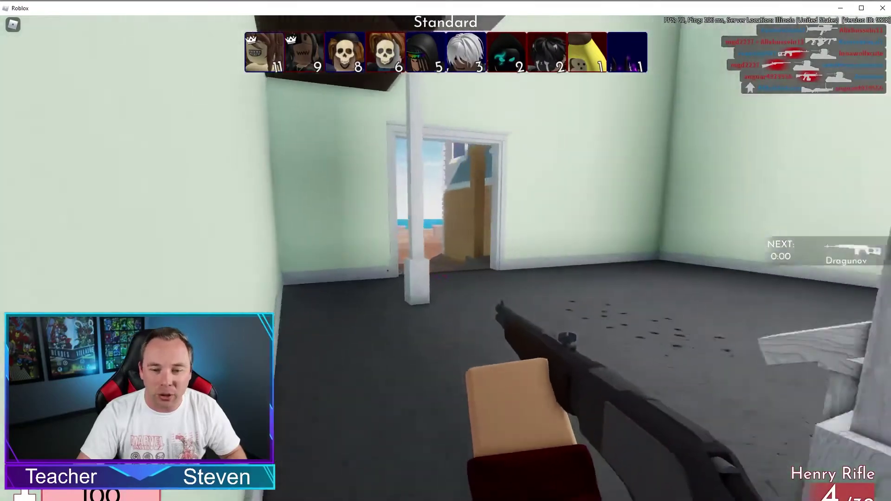
key("w")
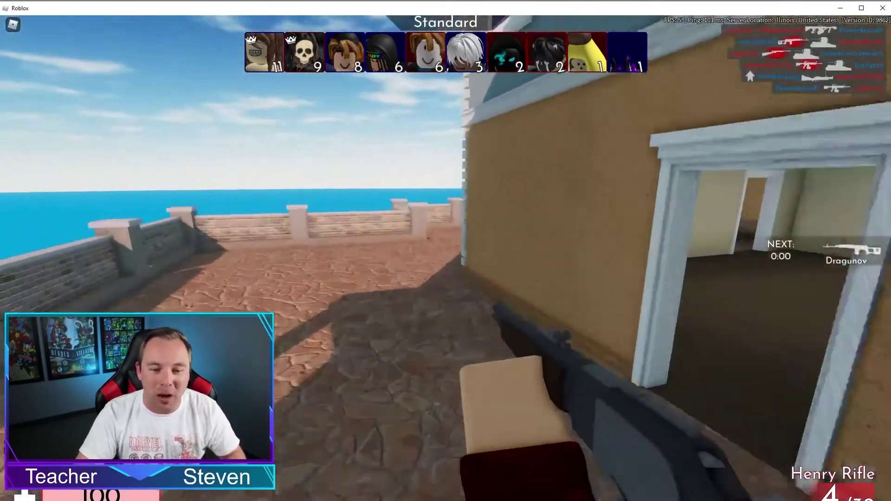
key("w")
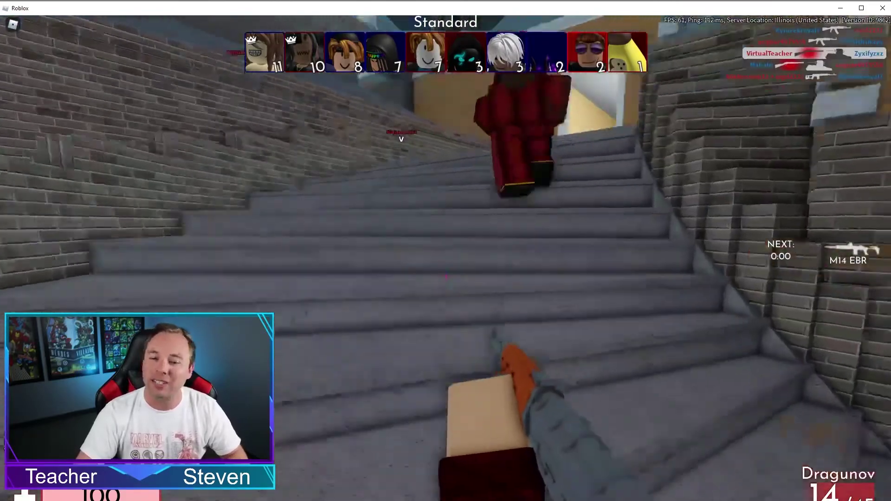
key("w")
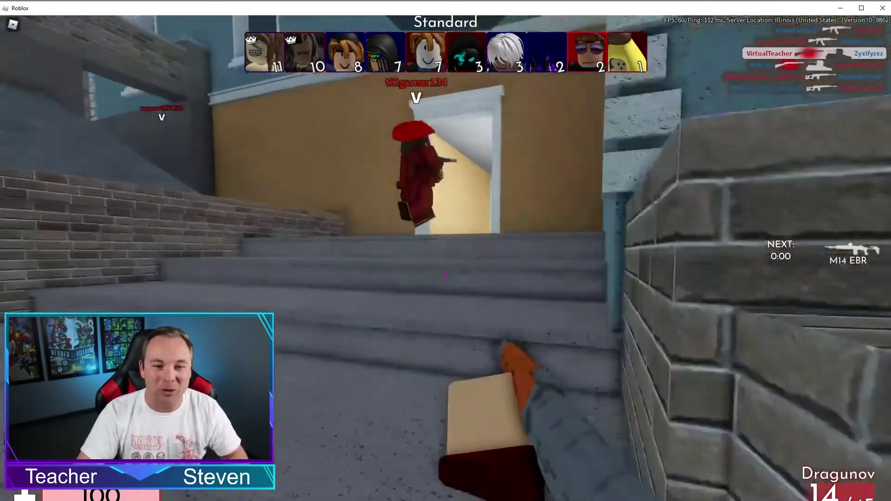
key("w")
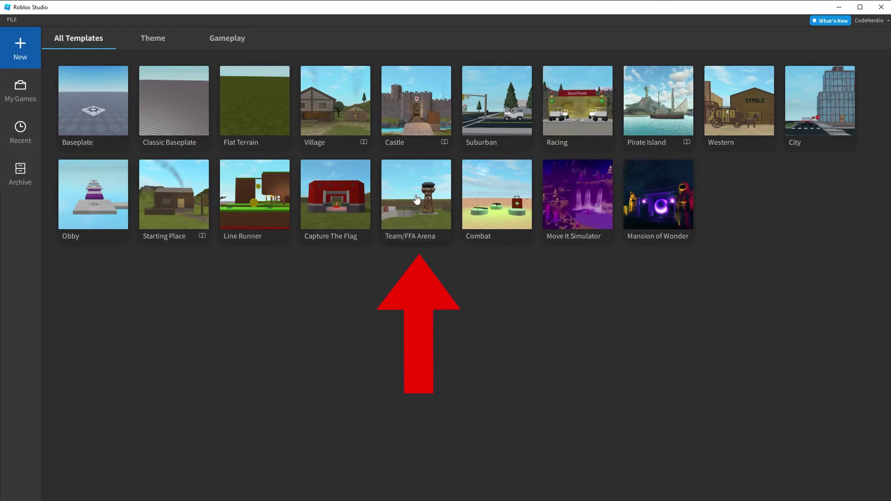
Step: Create a new Team/FFA Arena place and hide the Toolbox panel
left_click(416, 199)
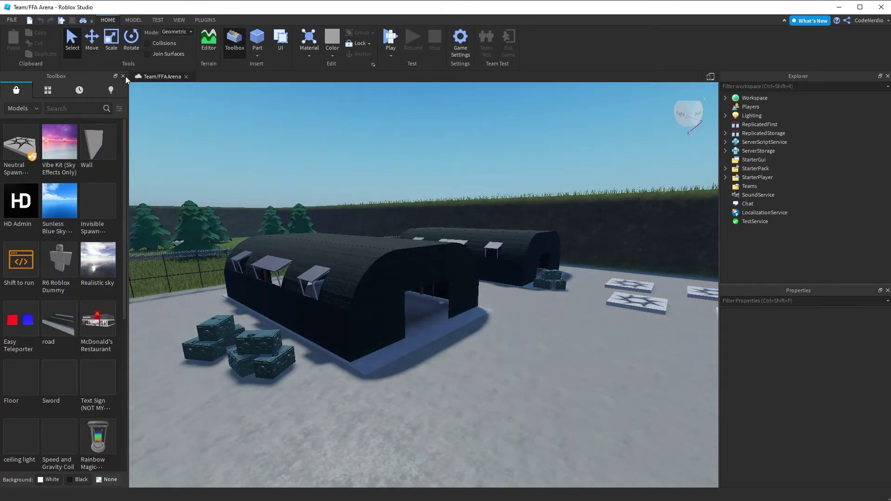
left_click(124, 76)
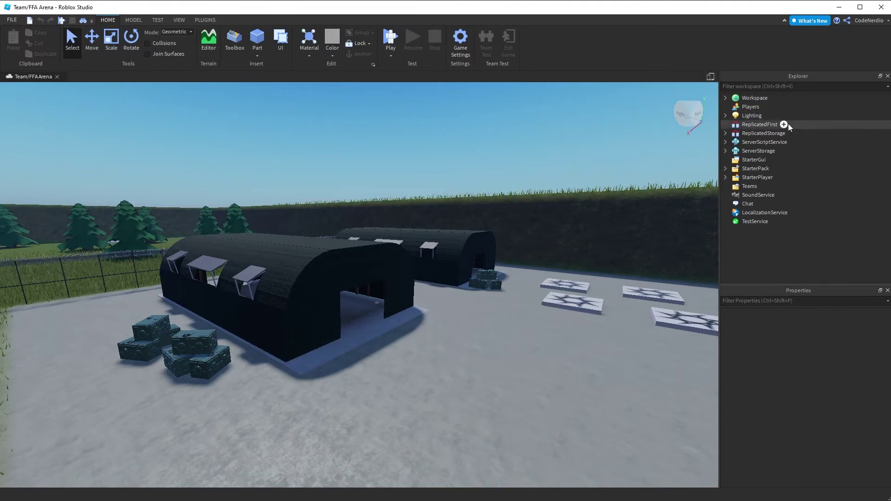
mouse_move(788, 134)
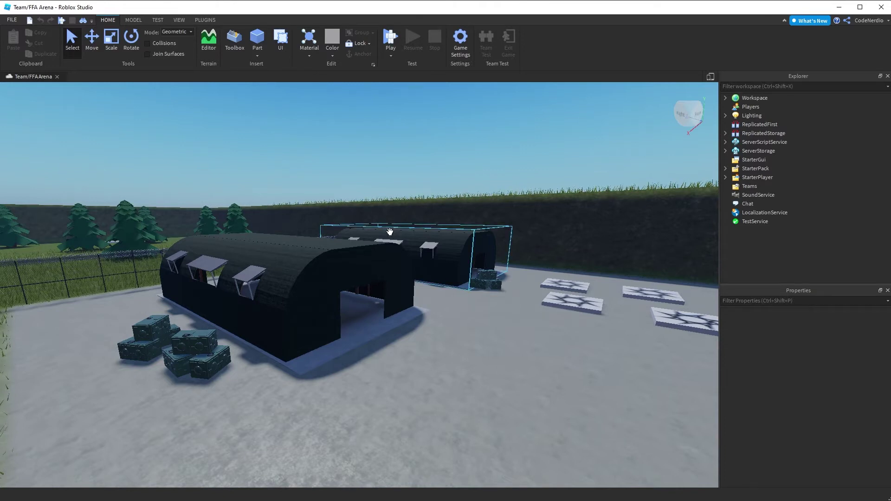
left_click(183, 21)
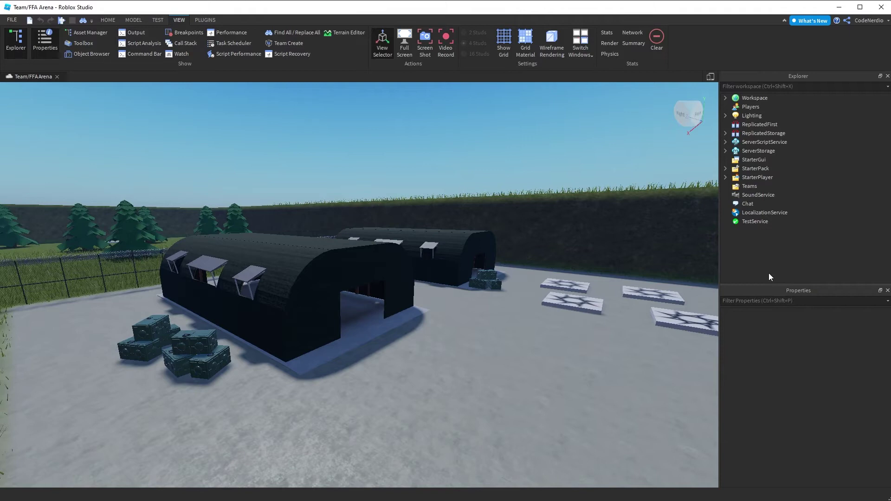
Step: Restore the Home tools, then delete the Scenery folder from the Workspace
left_click(107, 20)
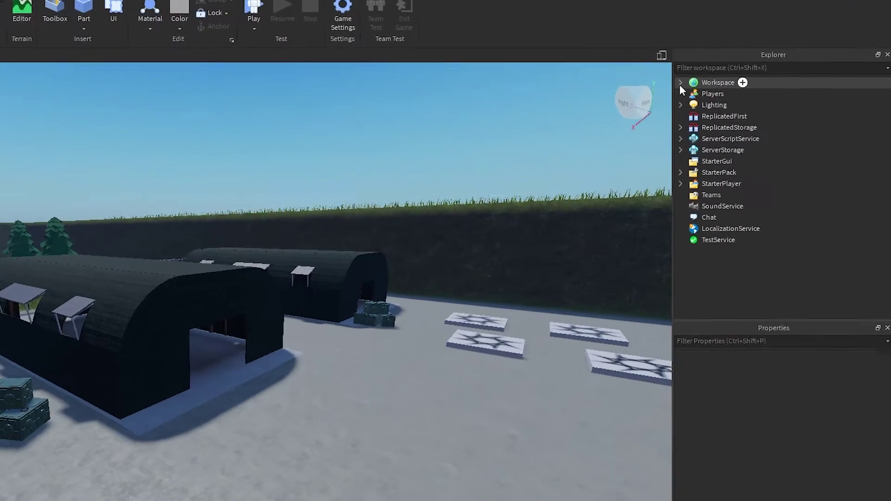
left_click(680, 83)
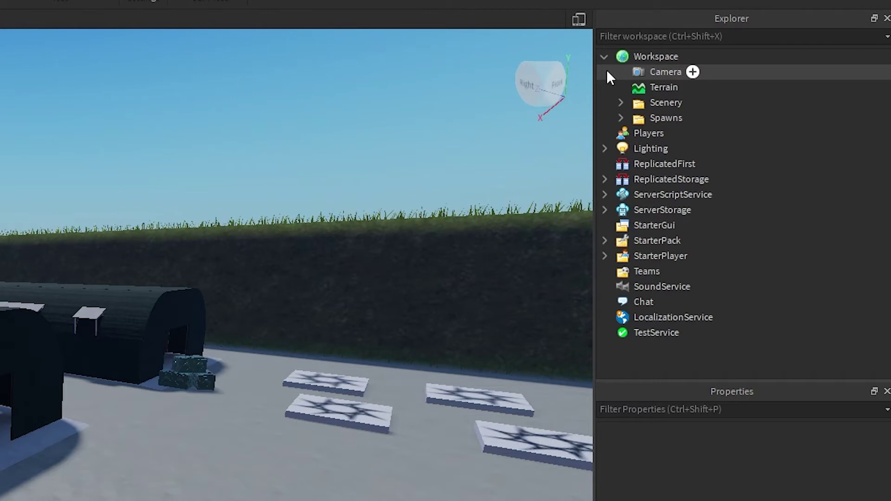
left_click(646, 106)
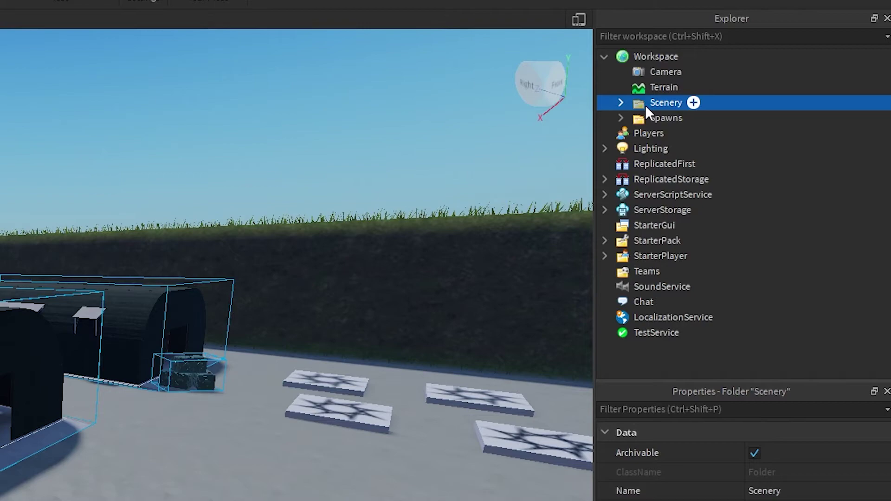
key("Delete")
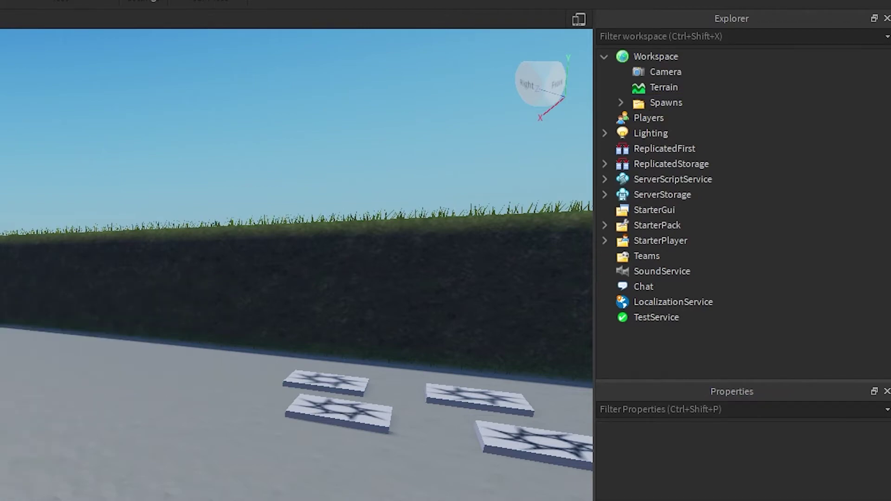
scroll(103, 304, "down", 5)
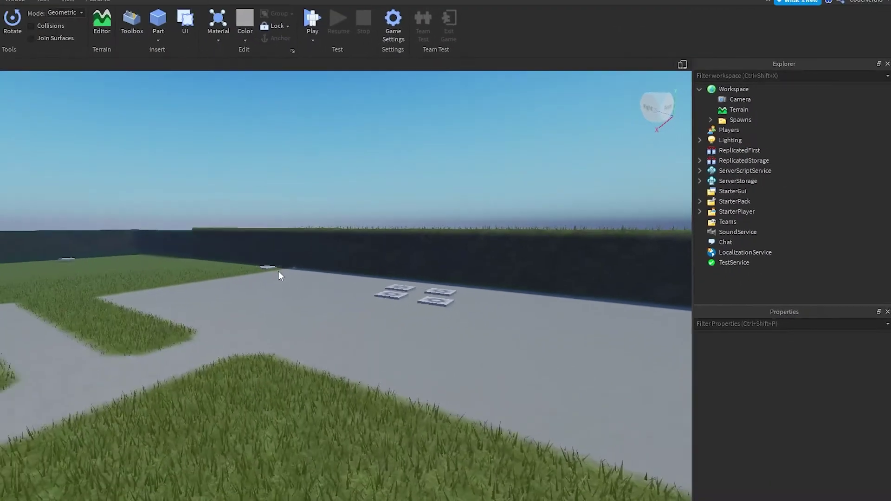
right_click_drag(279, 275, 280, 276)
scroll(278, 260, "down", 10)
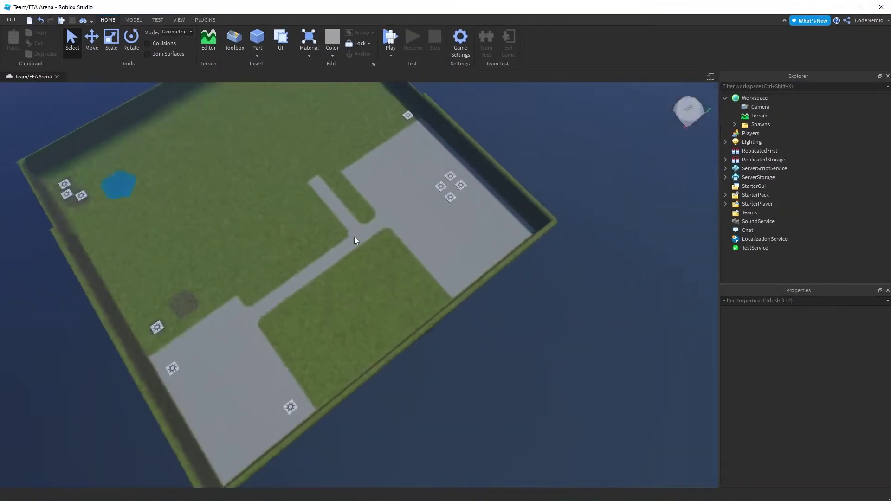
right_click_drag(354, 237, 355, 237)
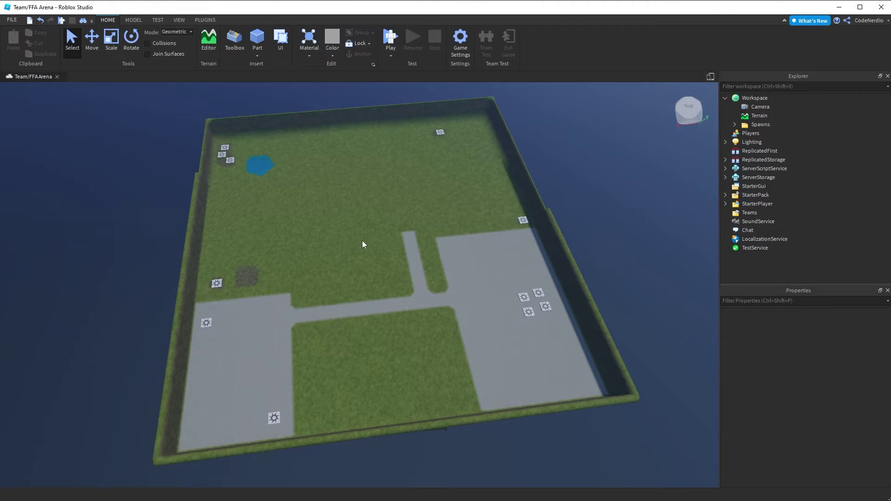
right_click_drag(363, 244, 363, 244)
key("d")
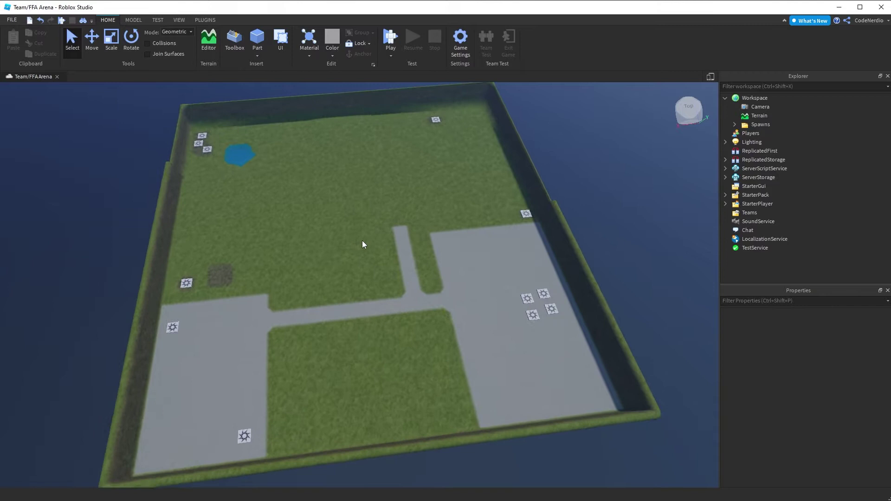
key("w")
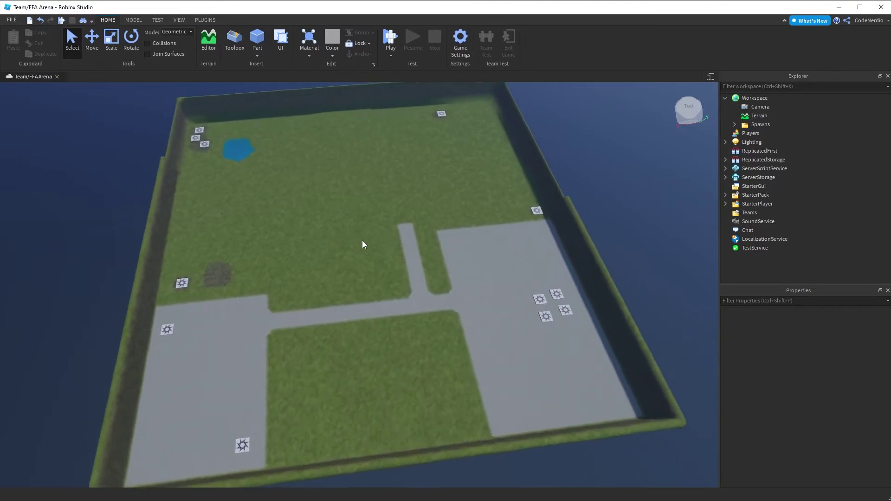
key("s")
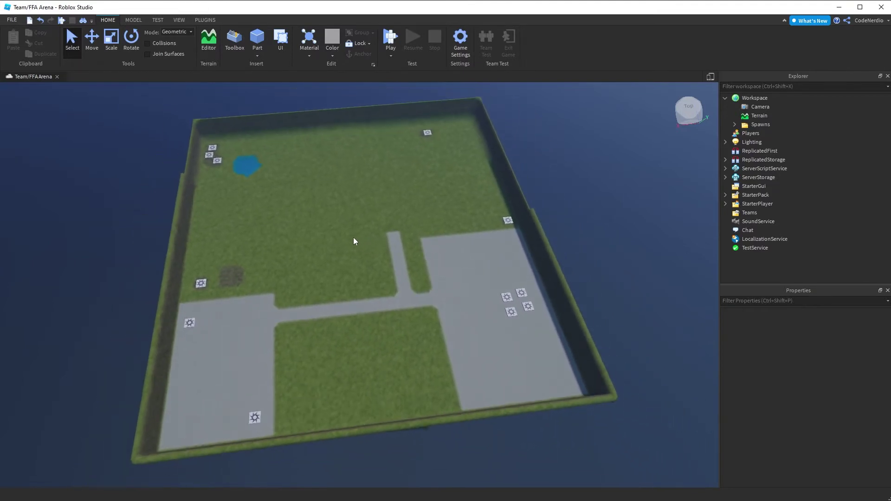
right_click_drag(337, 234, 337, 234)
key("w")
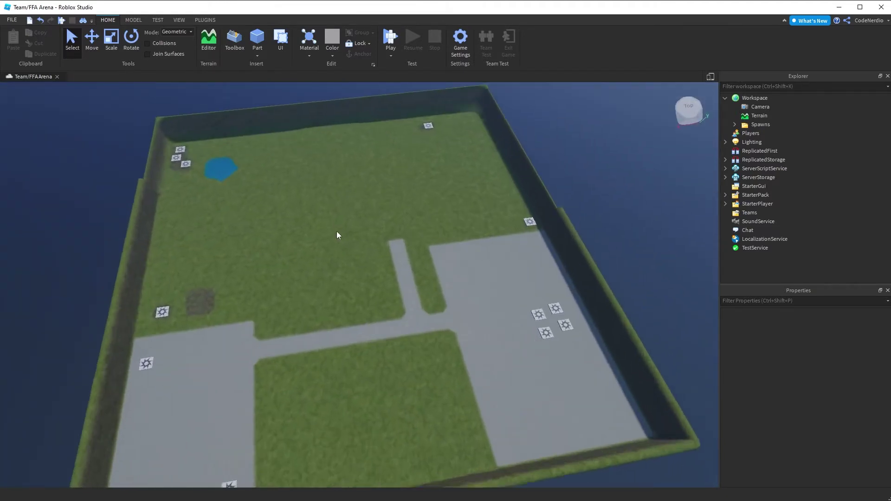
key("s")
key("w")
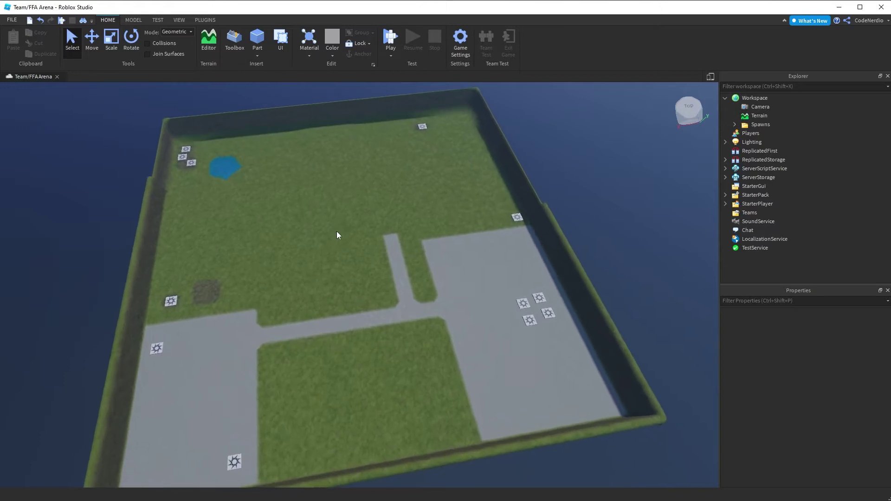
key("s")
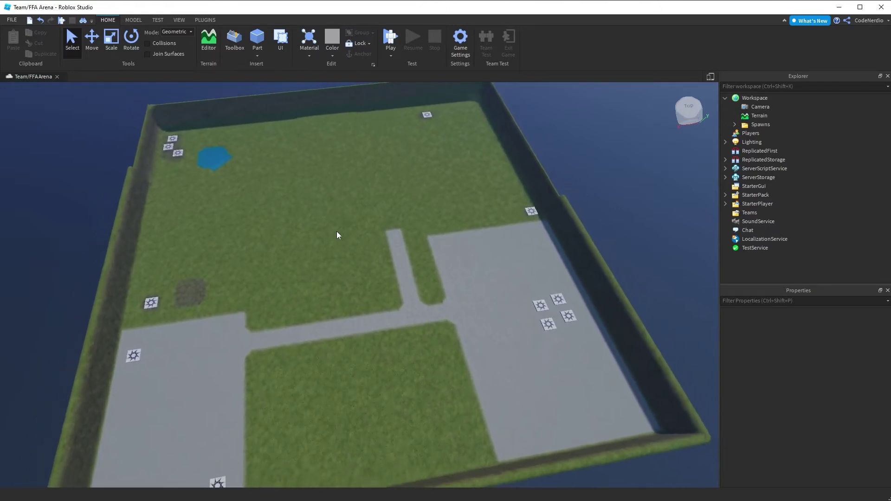
key("s")
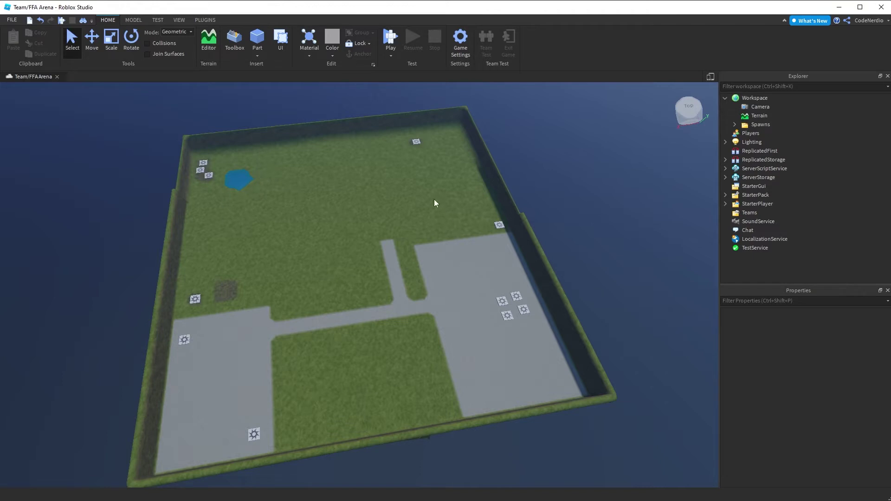
Step: Insert a part and scale it sideways in all four directions into a wide, flat grey slab
left_click(258, 38)
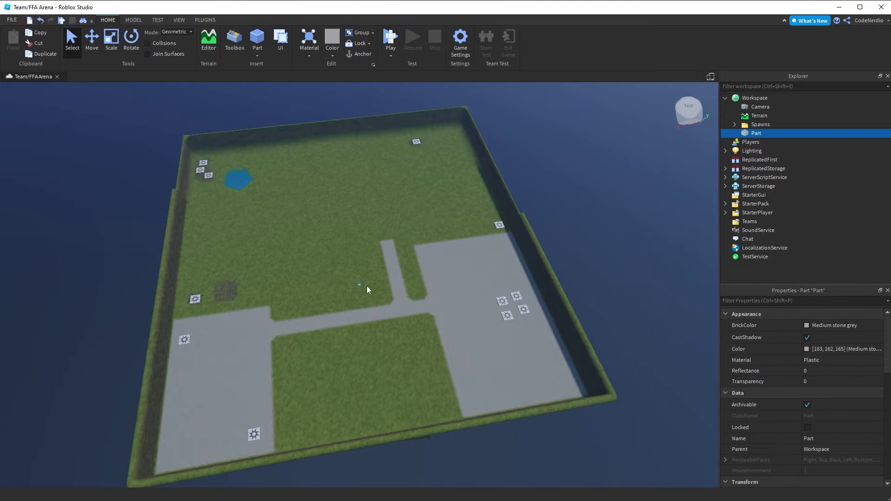
left_click(111, 39)
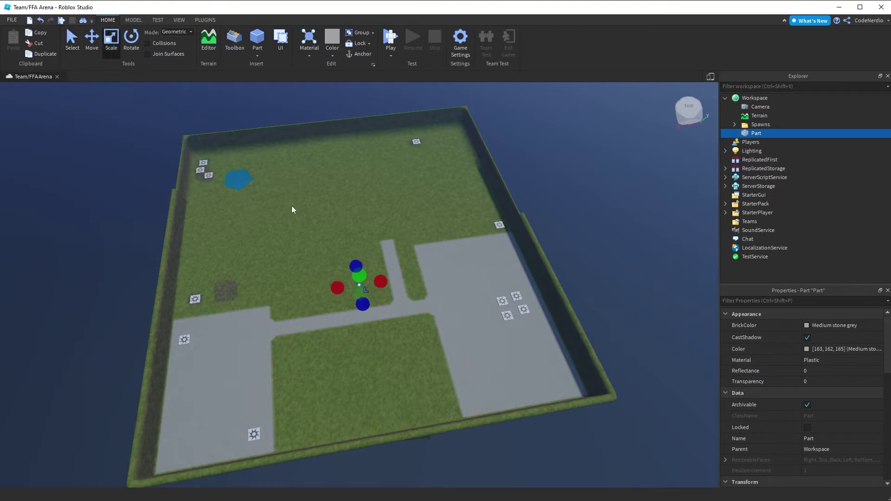
left_click_drag(360, 276, 347, 195)
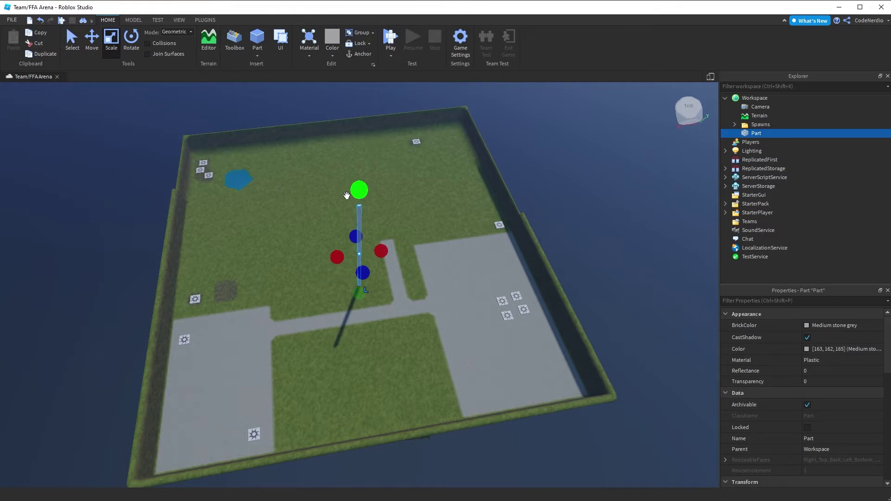
key("ctrl+z")
left_click_drag(381, 282, 511, 268)
left_click_drag(336, 288, 188, 310)
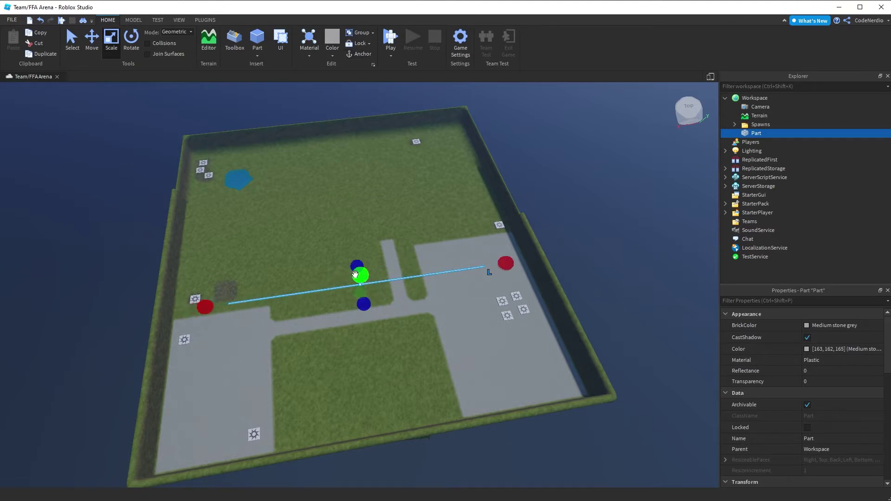
left_click_drag(357, 267, 339, 145)
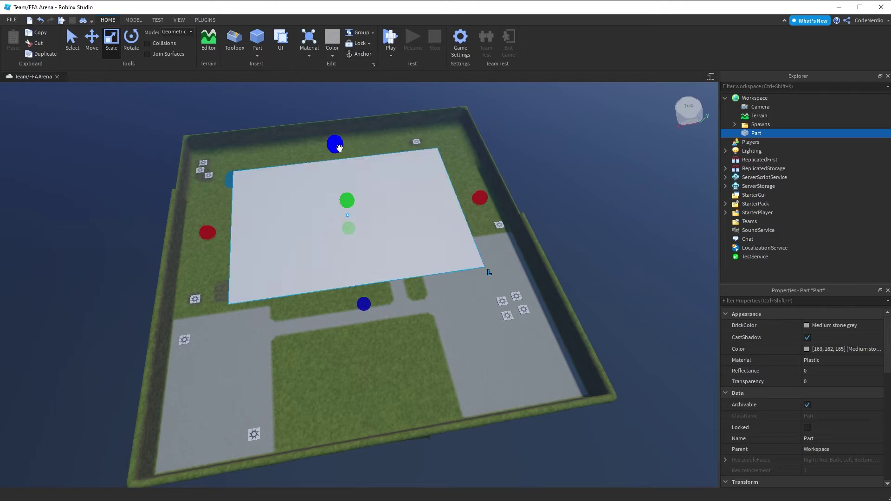
left_click_drag(364, 304, 374, 353)
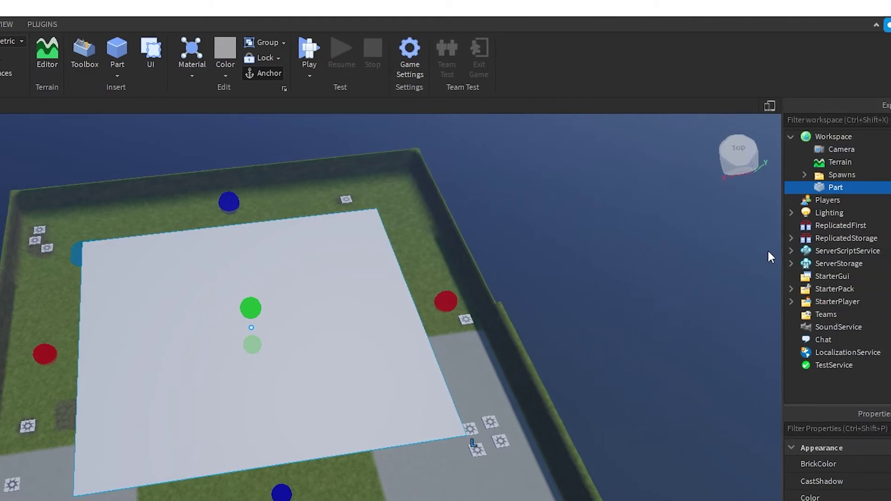
Step: Remove the Terrain so only the grey slab and spawn pads remain
left_click(708, 162)
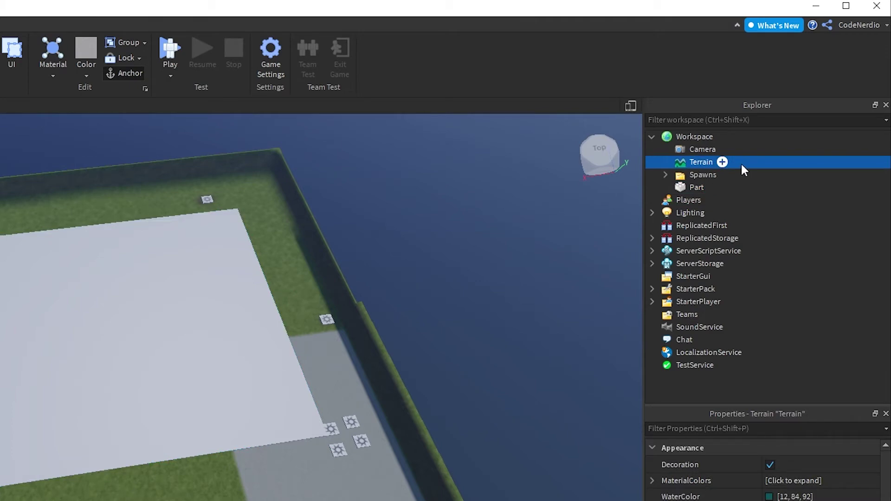
key("Delete")
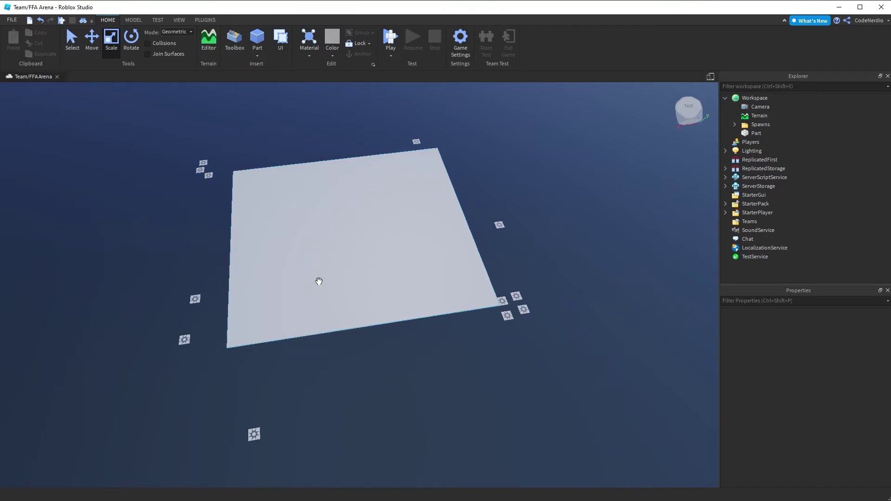
Step: Drag all eight stray spawn pads onto the slab, including one from beneath it
left_click_drag(416, 141, 420, 167)
left_click_drag(498, 225, 454, 225)
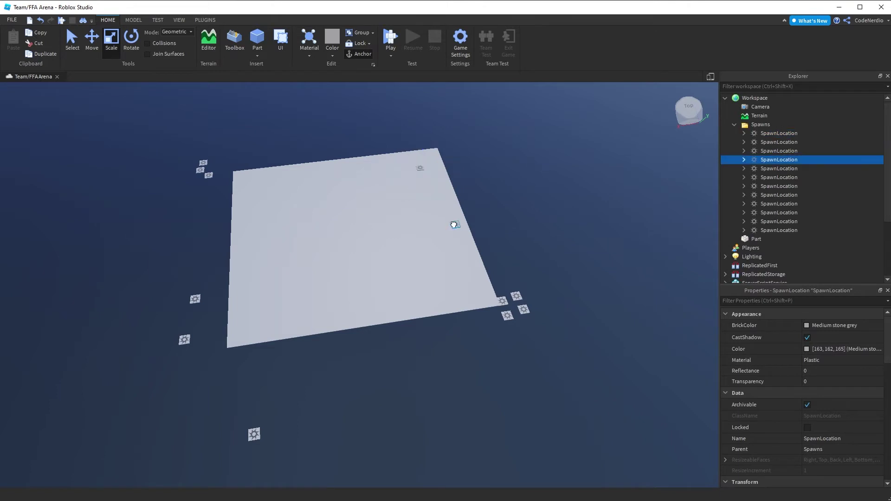
left_click_drag(516, 297, 454, 283)
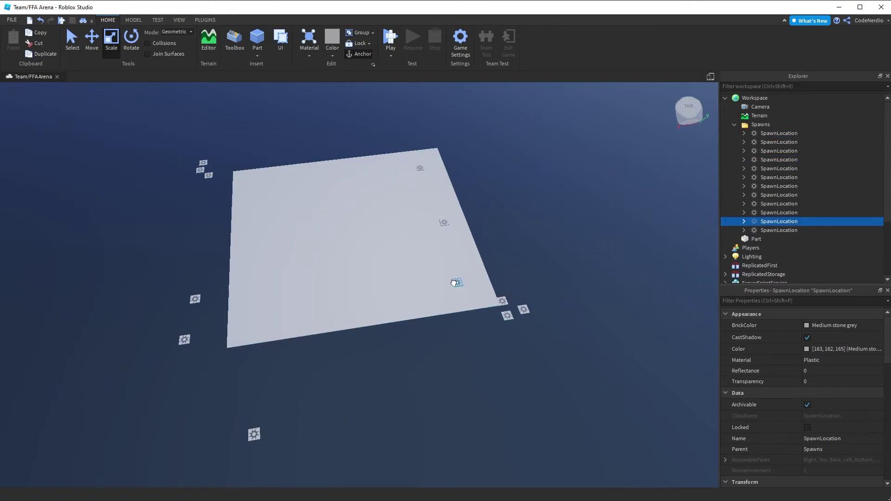
left_click_drag(507, 315, 399, 291)
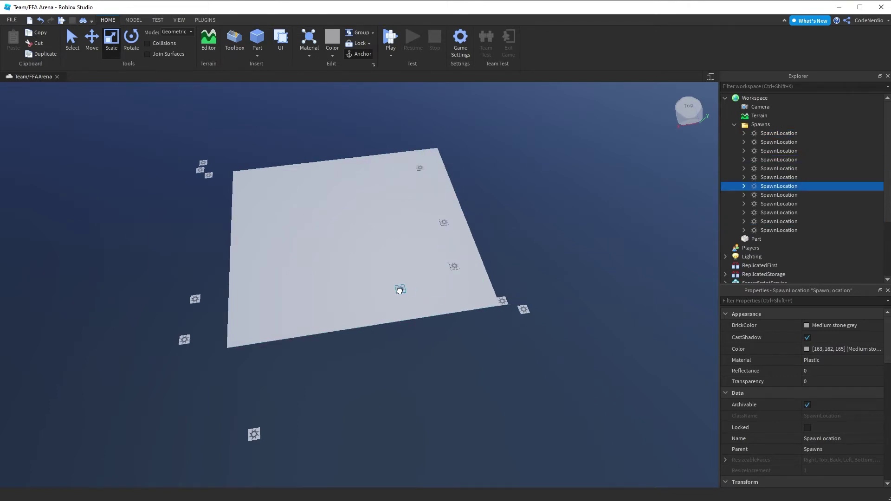
mouse_move(524, 309)
left_mouse_down()
mouse_move(366, 290)
mouse_move(349, 306)
left_mouse_up()
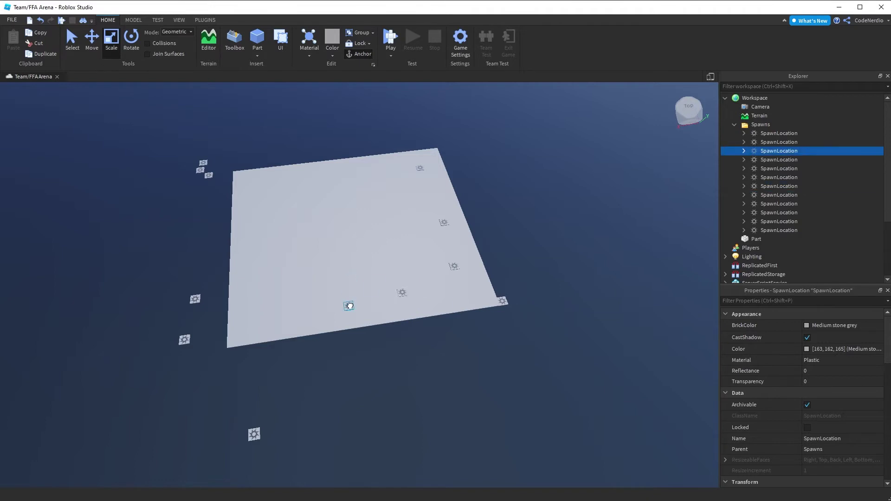
left_click_drag(502, 301, 385, 264)
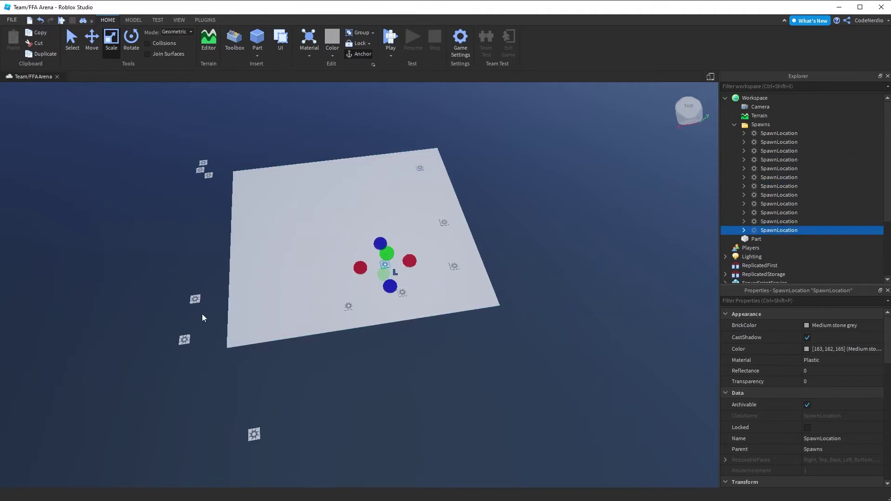
left_click_drag(195, 299, 292, 281)
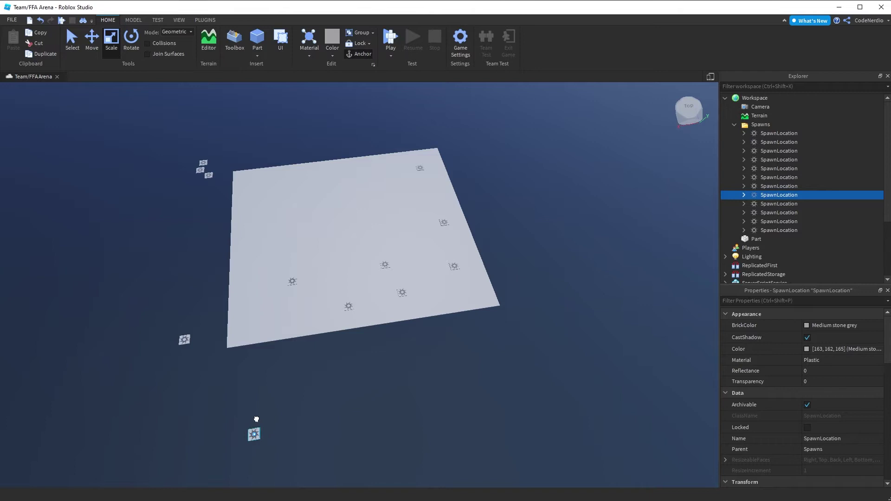
left_click(256, 420)
left_click_drag(253, 398, 268, 182)
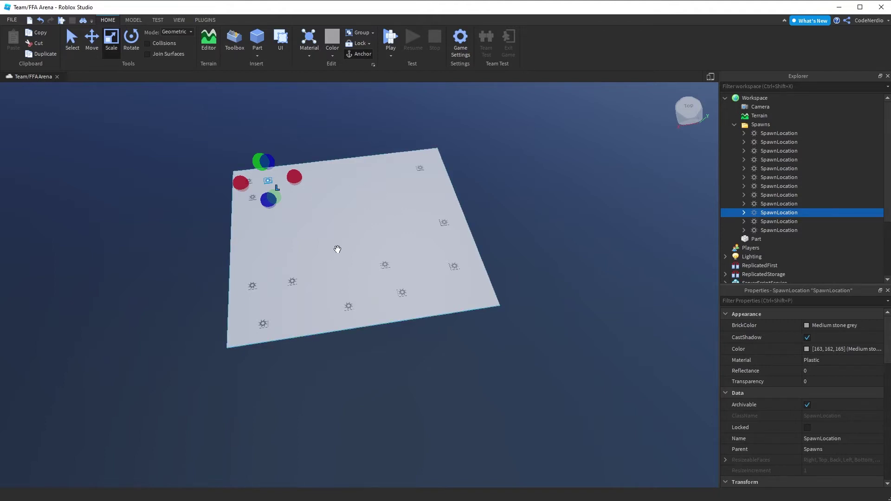
Step: Collapse Workspace and delete the RocketLauncher tool from StarterPack
left_click(725, 99)
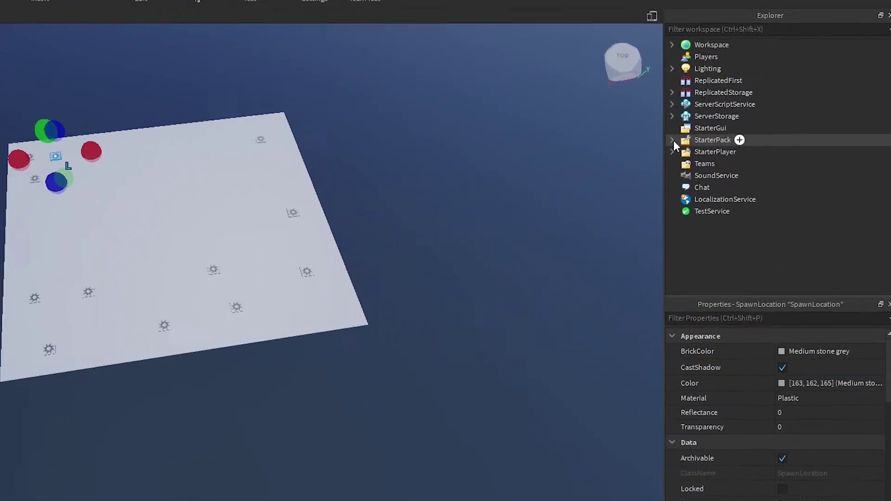
left_click(673, 140)
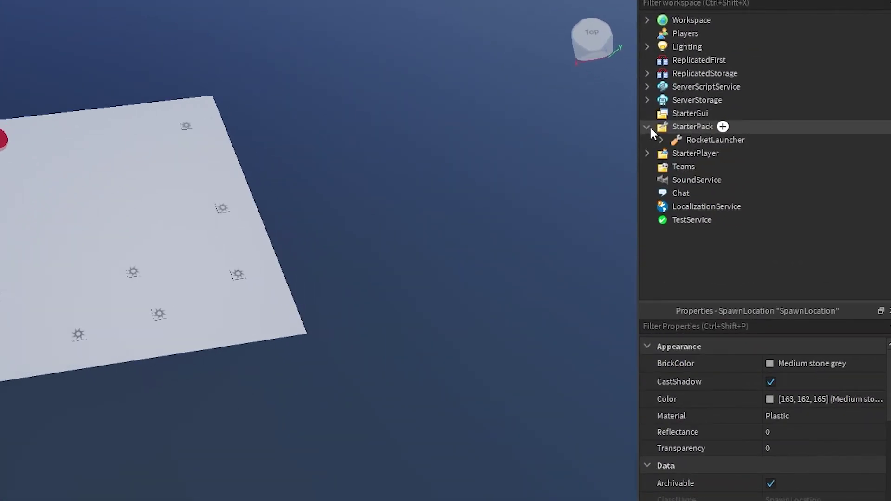
left_click(700, 140)
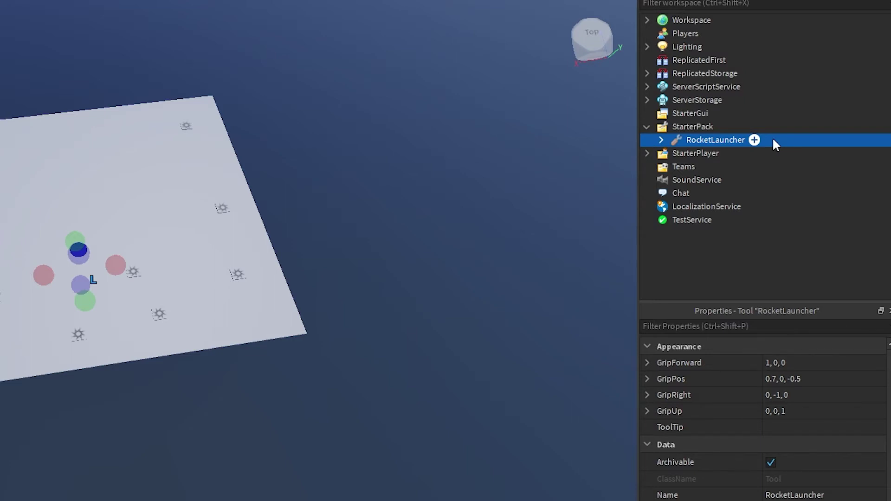
key("Delete")
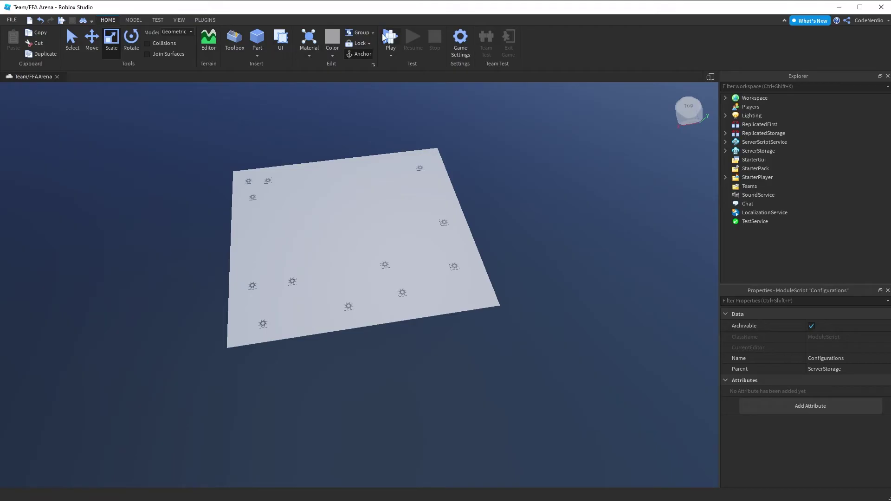
left_click(384, 37)
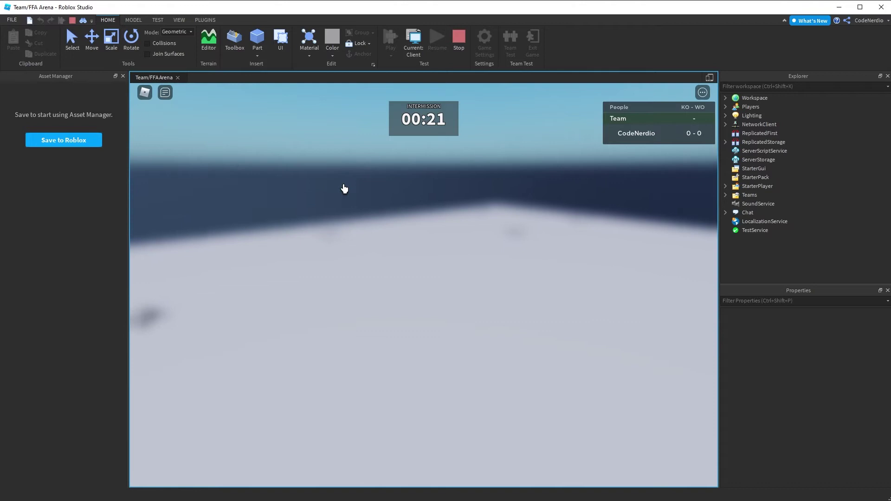
left_click(459, 37)
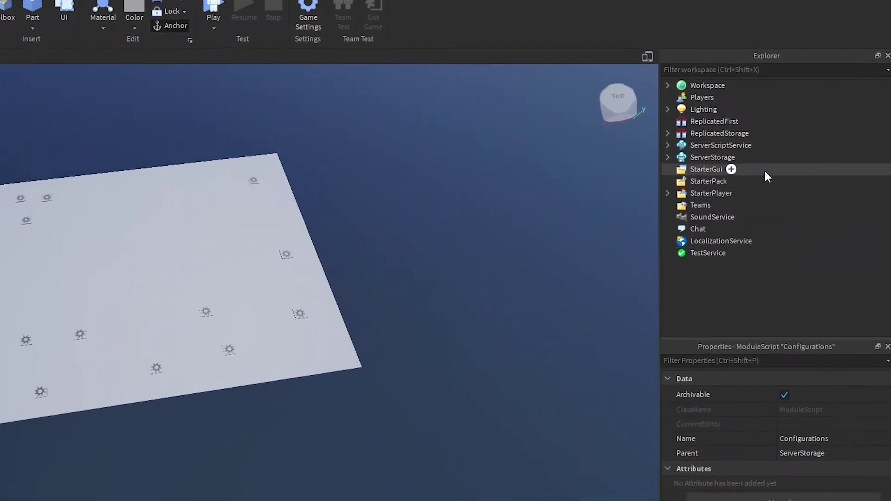
Step: In ServerStorage's Configurations script, change INTERMISSION_DURATION from 30 to 2
left_click(617, 167)
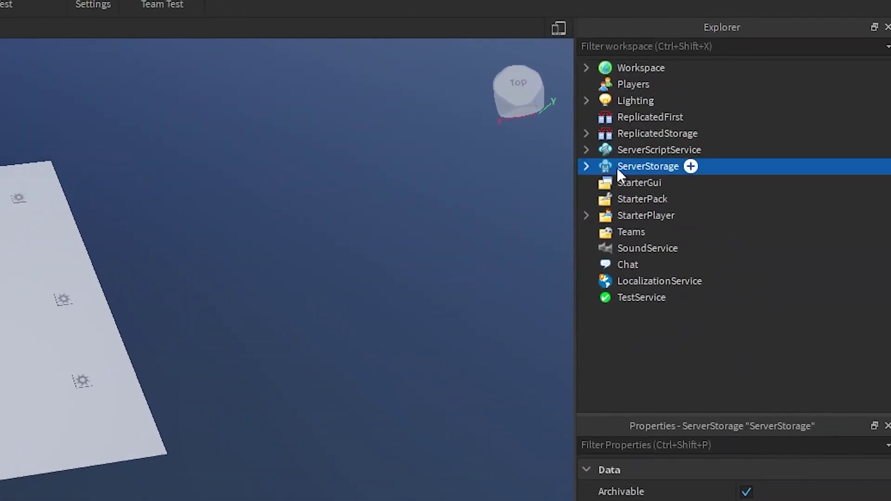
left_click(587, 167)
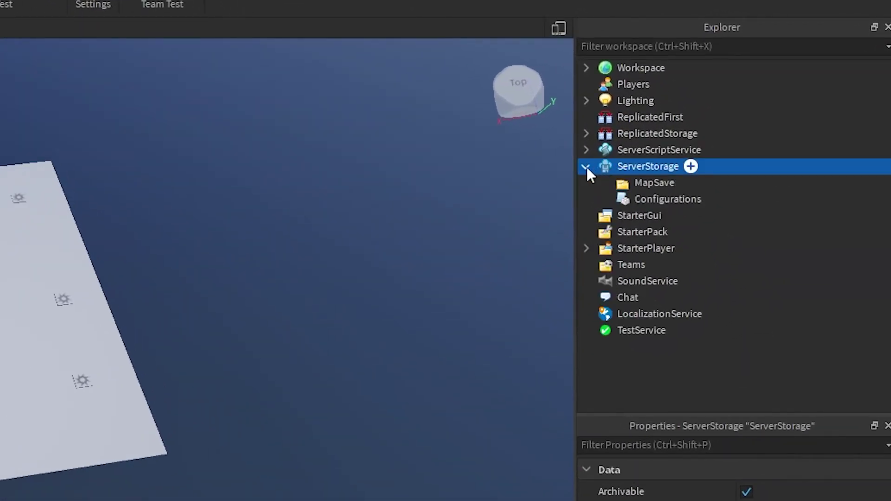
double_click(648, 199)
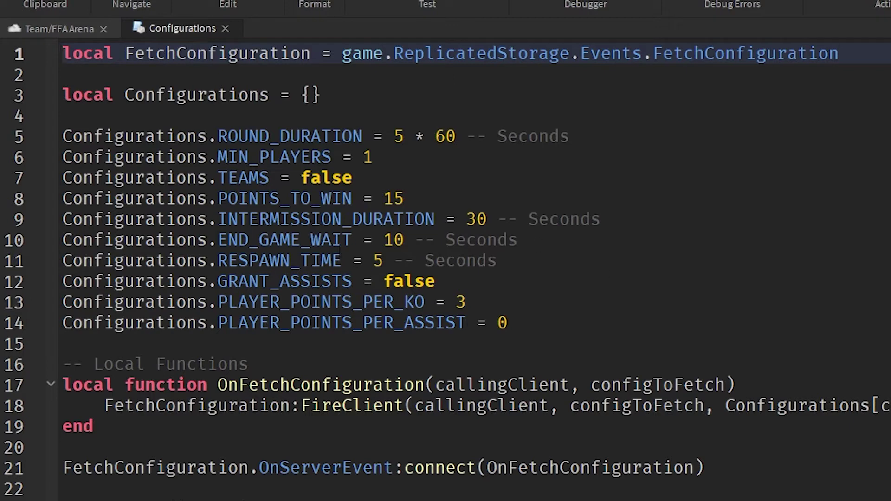
left_click_drag(62, 219, 491, 219)
left_click(491, 219)
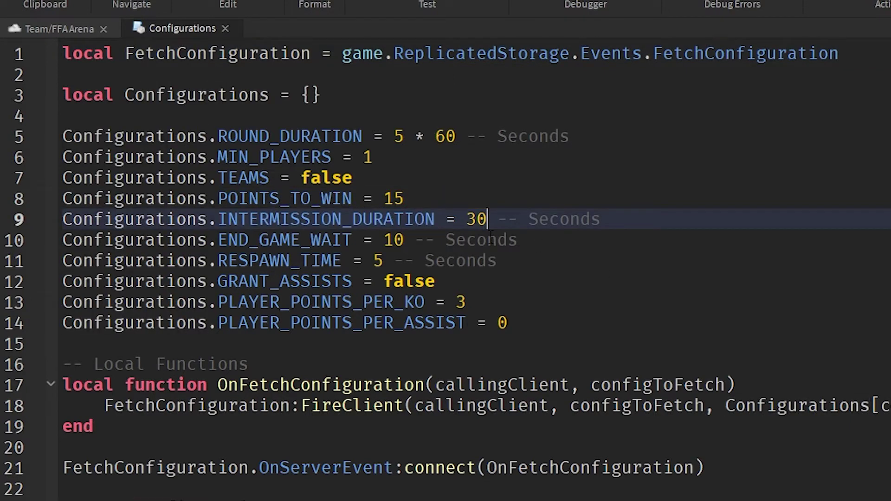
key("BackSpace")
key("BackSpace")
type("2")
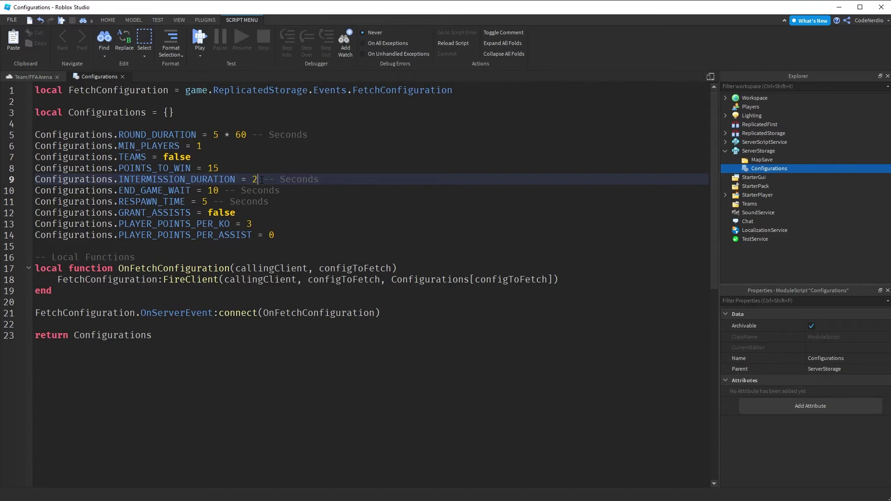
Step: Save the place as 'Arsenal No-Code Film'
key("ctrl+s")
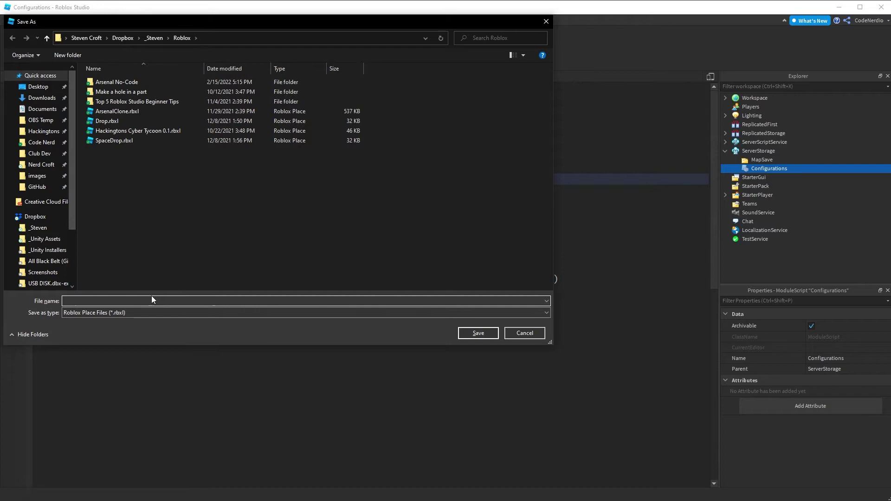
type("Arsenal No-Code Film")
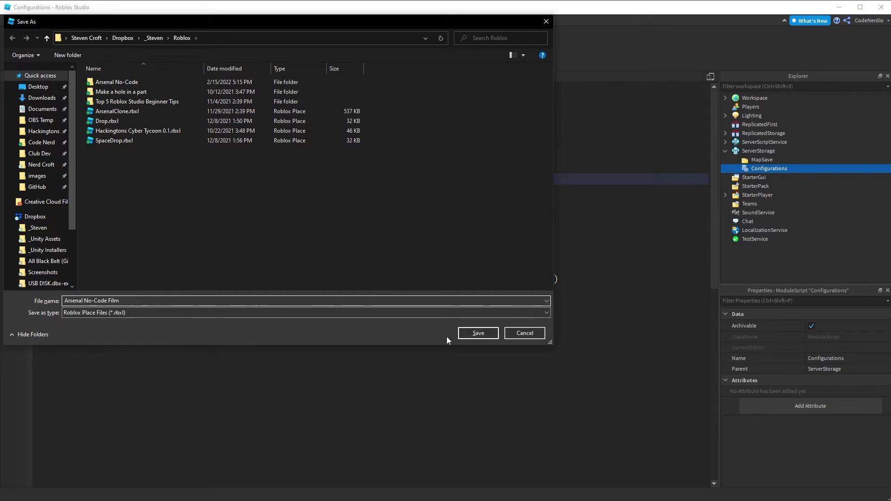
left_click(469, 332)
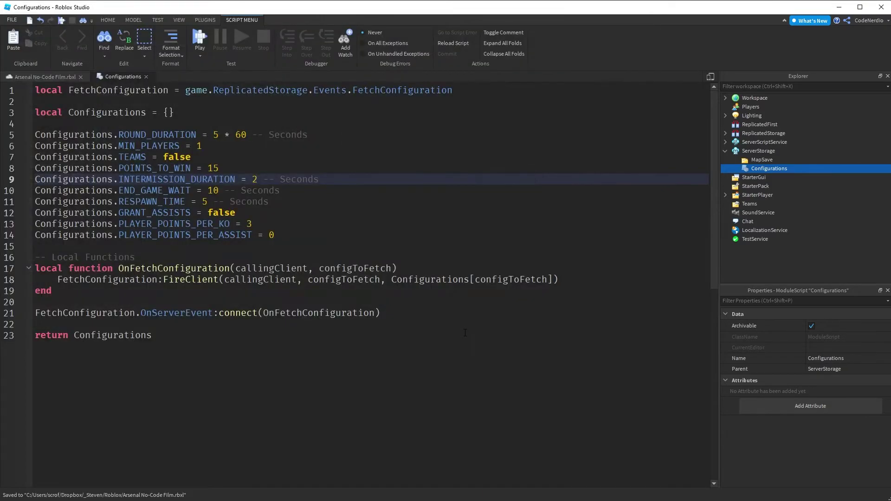
left_click(52, 77)
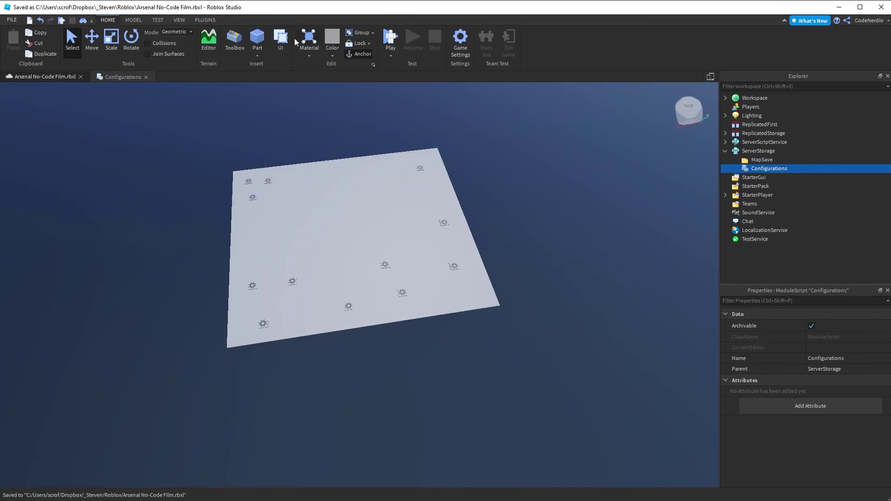
left_click(390, 38)
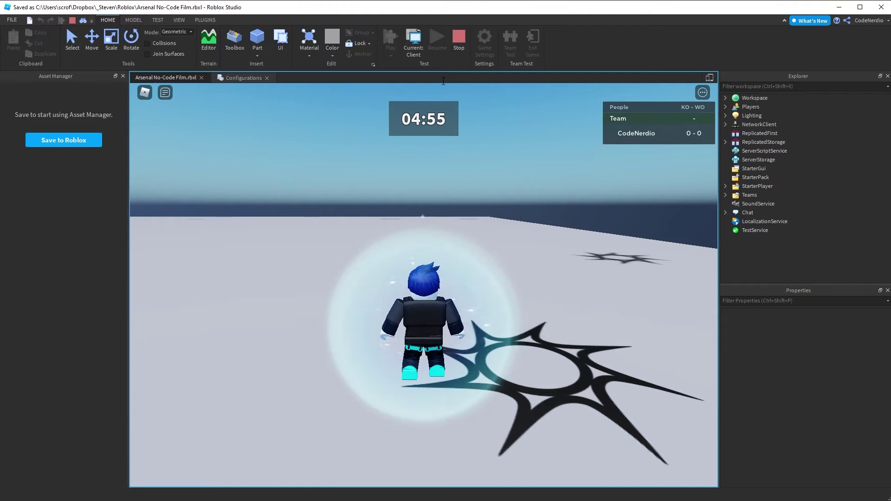
left_click(457, 40)
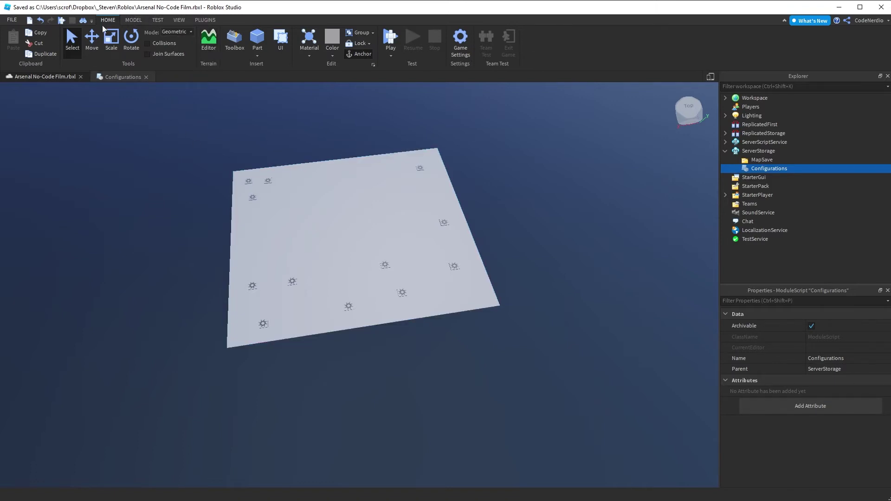
Step: Insert a house model from the Toolbox onto the plate and start a play-test
left_click(231, 41)
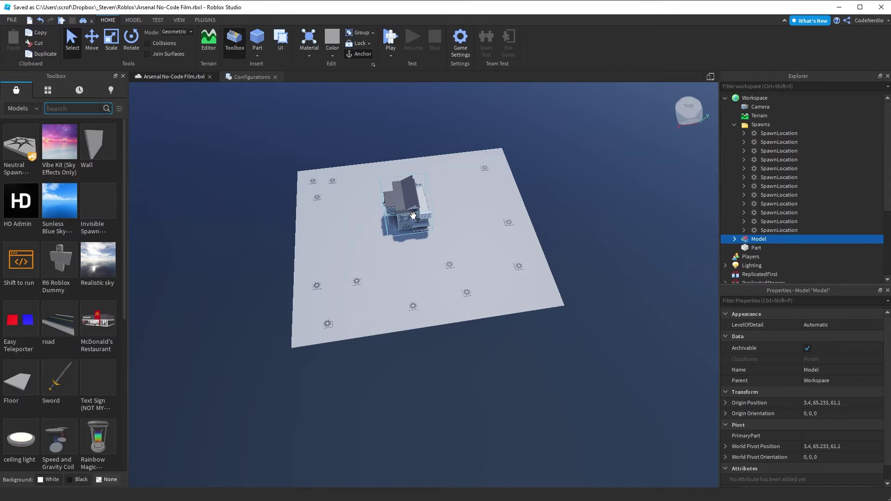
left_click(413, 207)
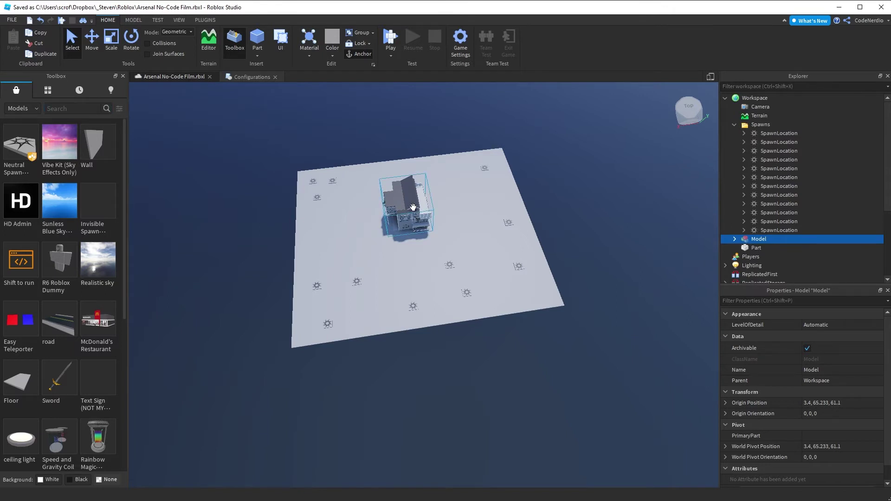
left_click(389, 39)
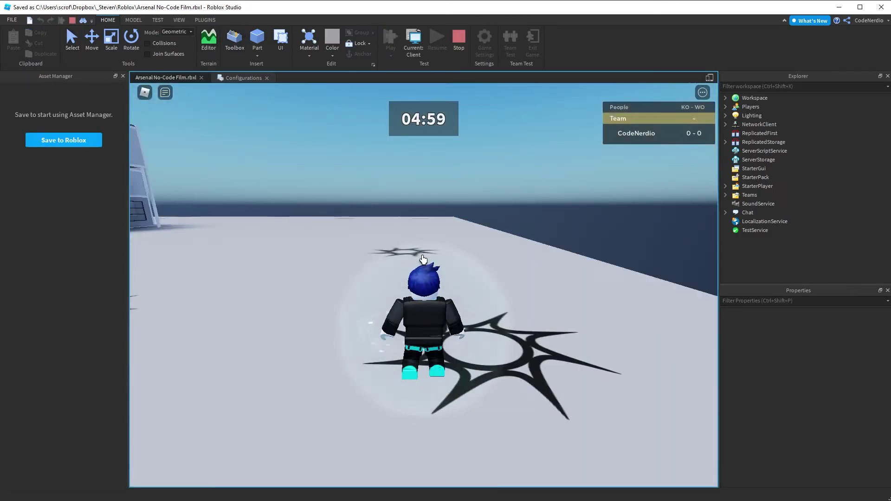
Step: Run the avatar into the house and up the stairs to the upper room
right_click_drag(423, 259, 406, 243)
key("w")
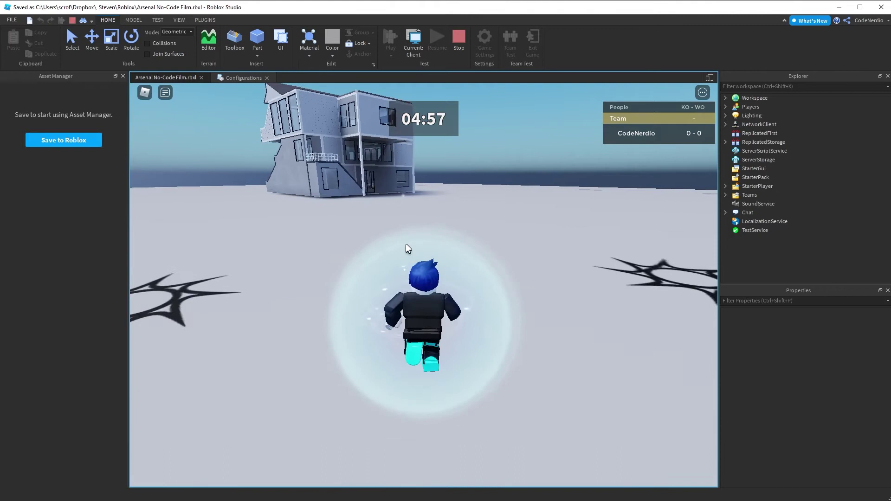
key("w")
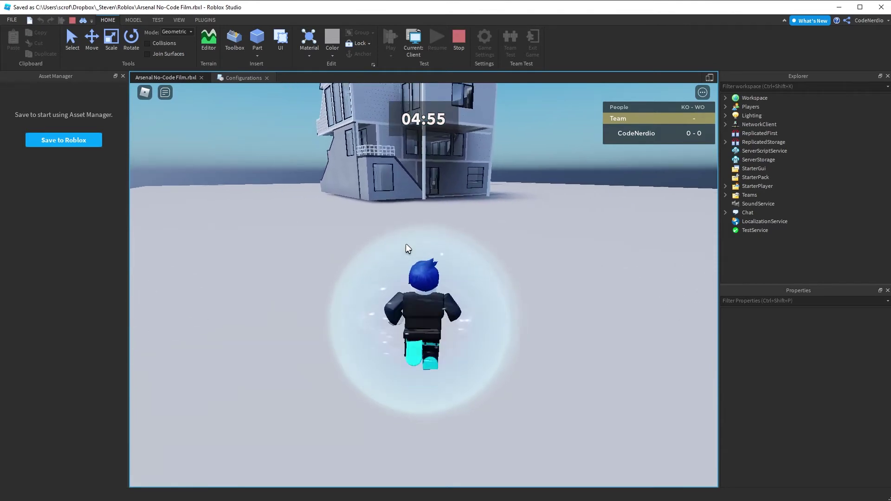
key("w")
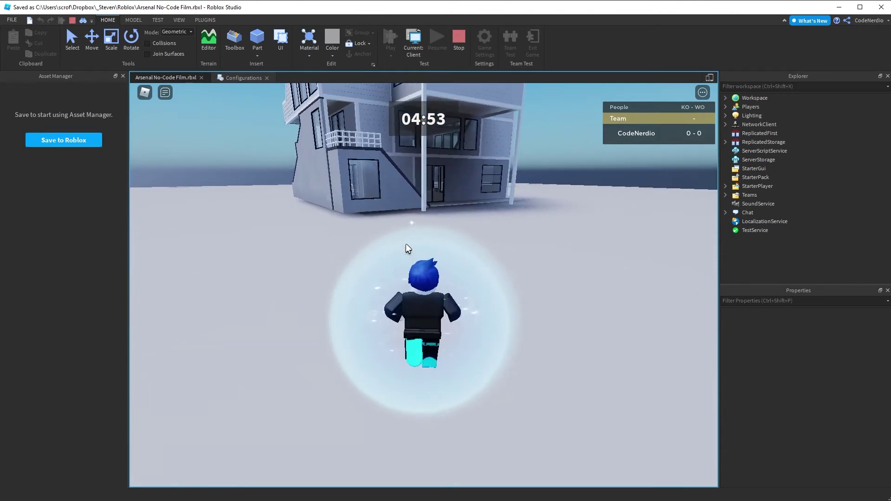
key("w")
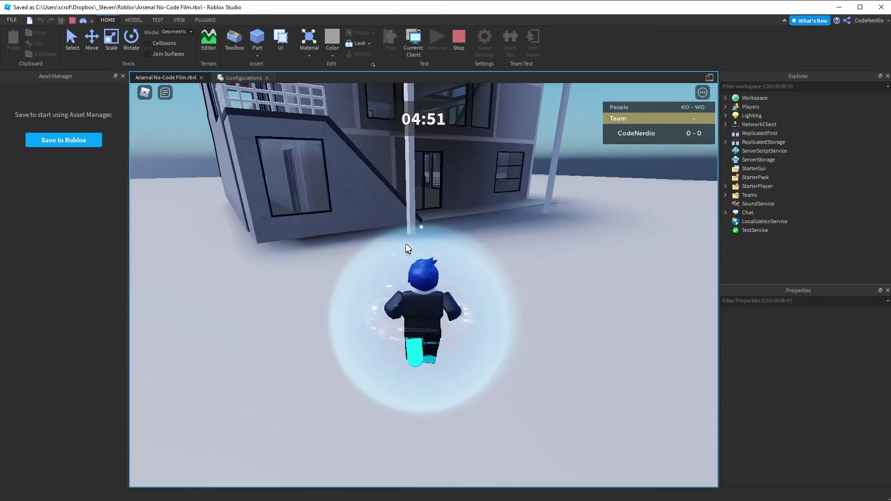
key("w")
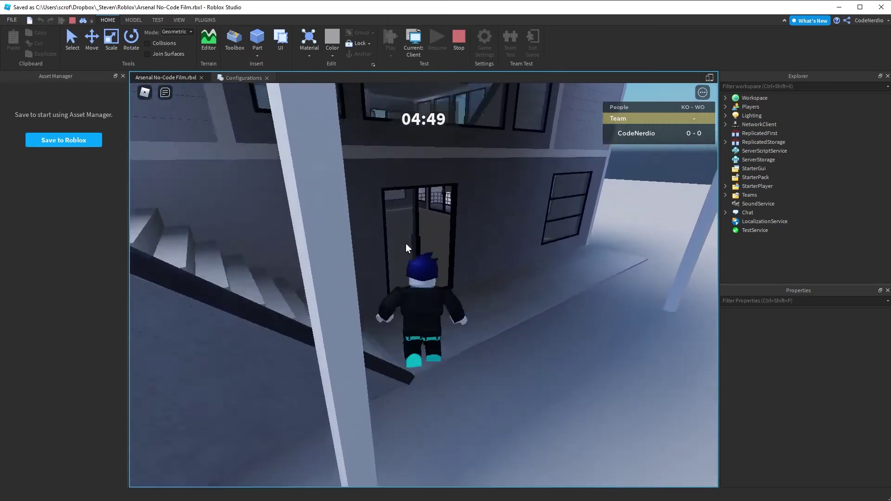
key("w")
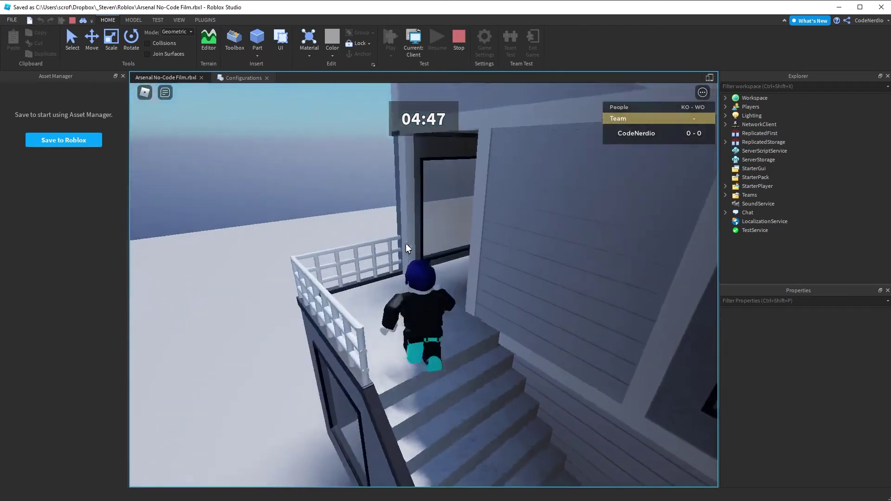
key("w")
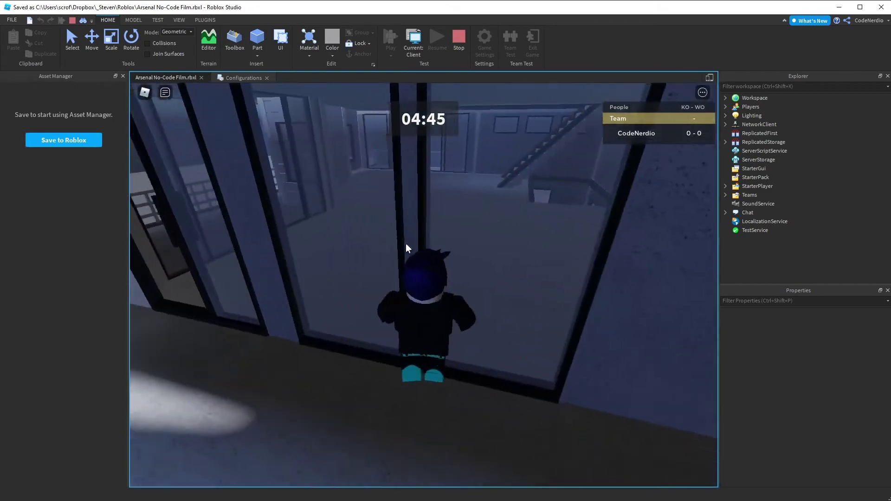
Step: Follow the balcony around into the larger room, then stop the play-test
key("w")
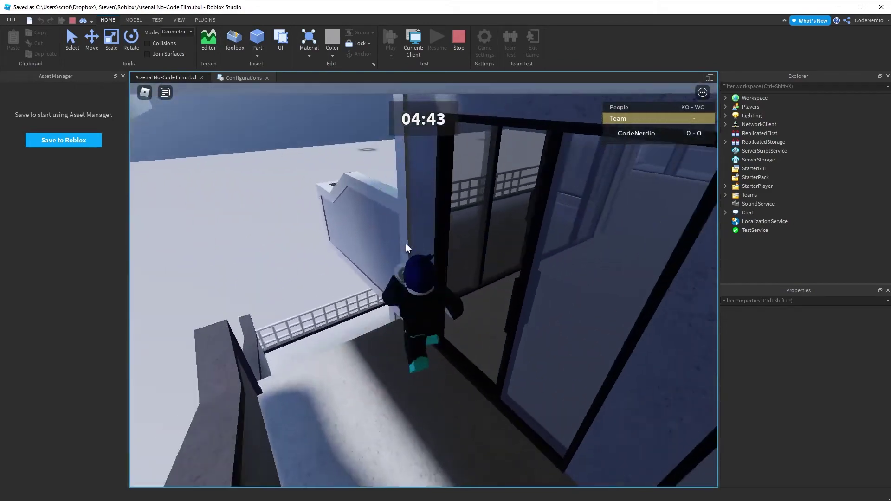
key("w")
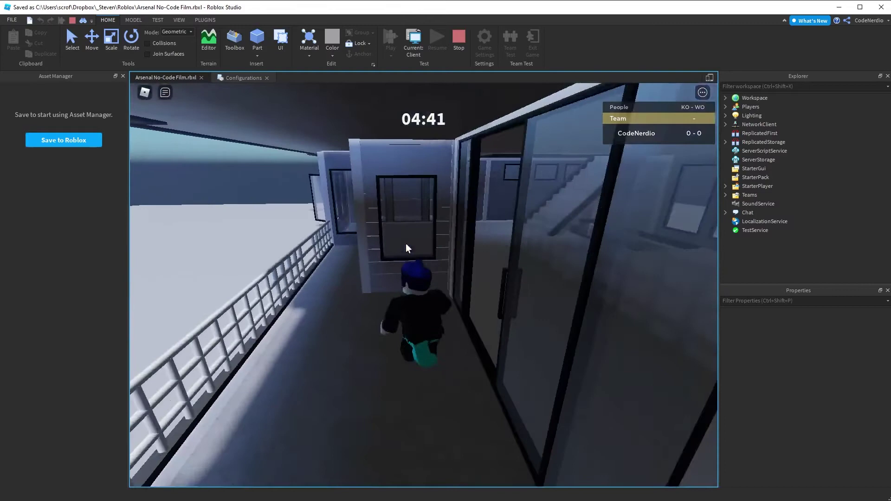
key("w")
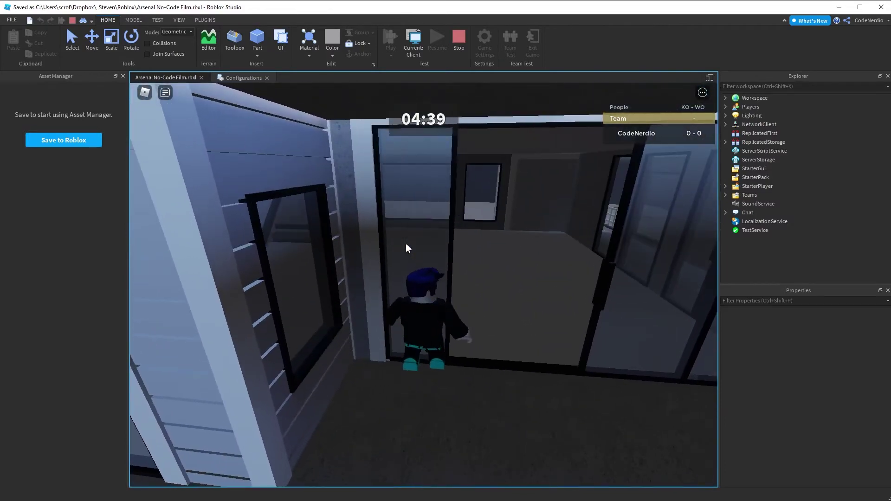
key("w")
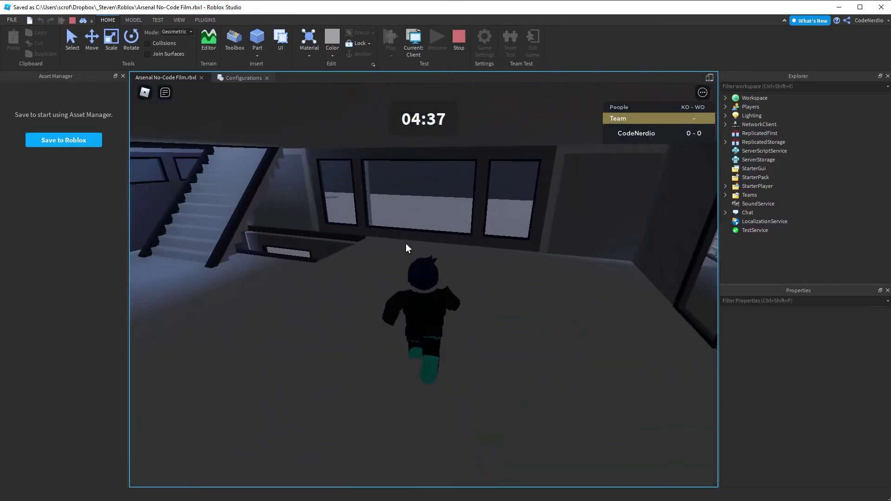
key("w")
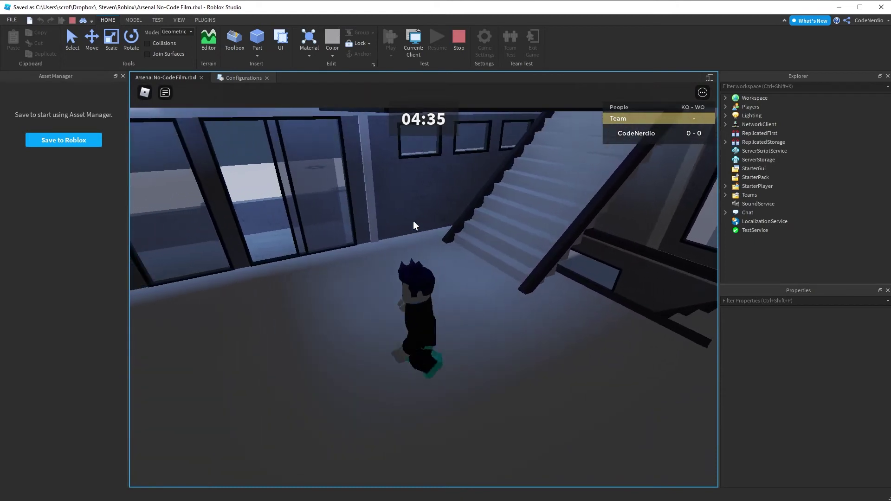
left_click(458, 42)
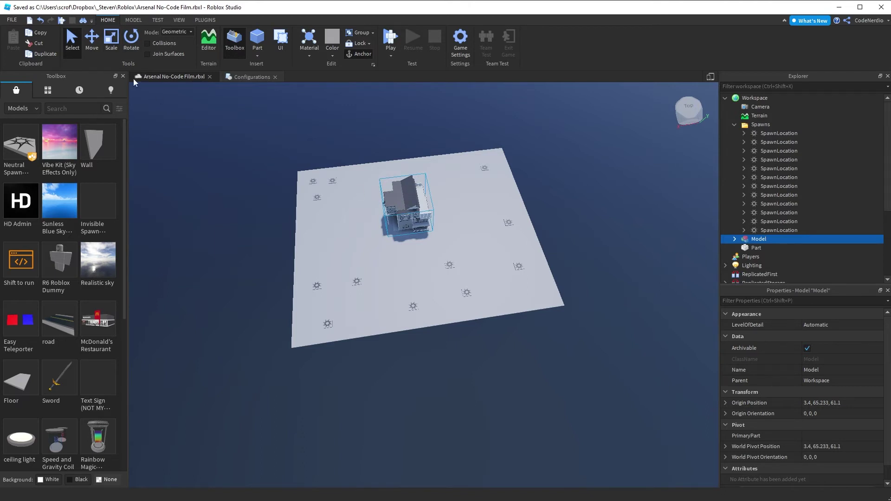
Step: Scale the house model up and start a new play-test with the bigger house
left_click(107, 37)
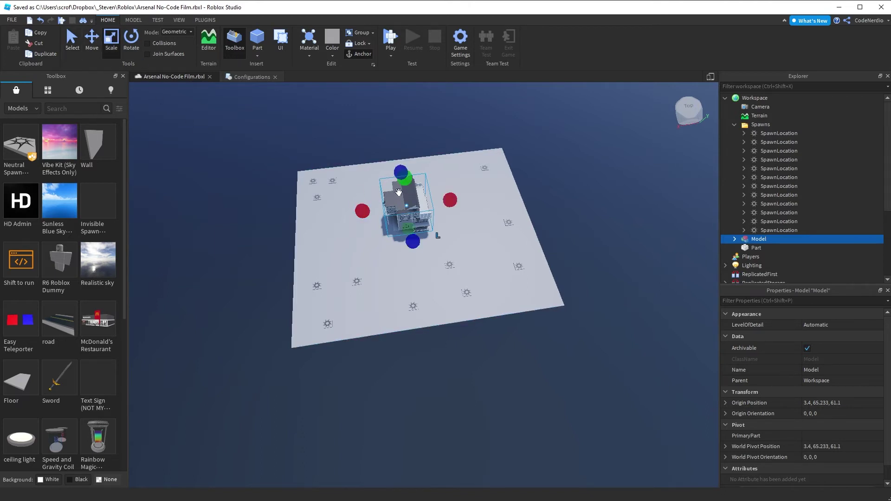
left_click_drag(405, 177, 402, 153)
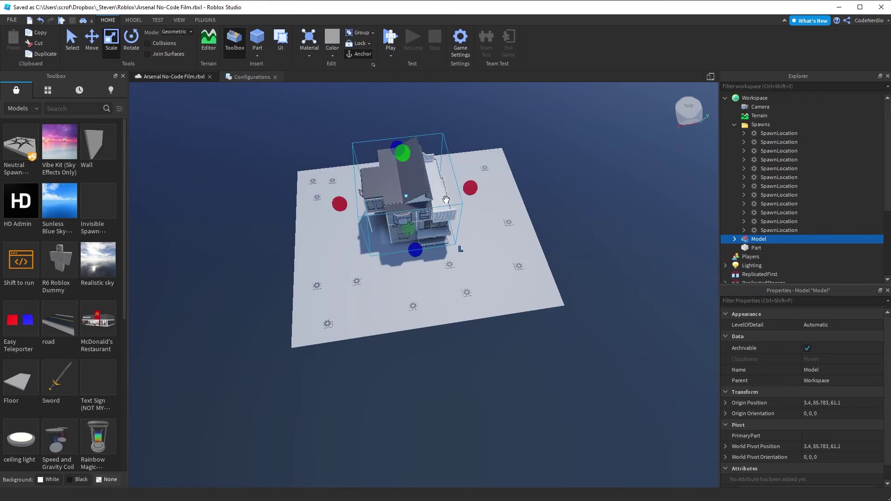
left_click(395, 39)
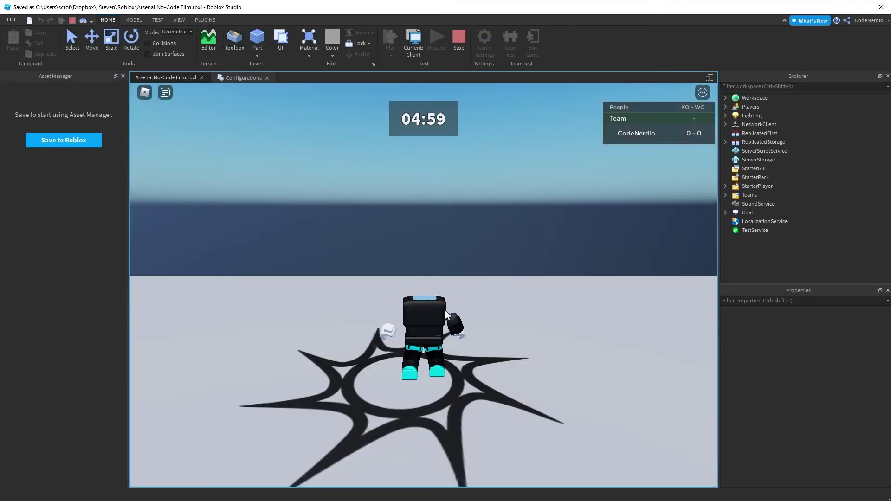
Step: Run the character to the house, through the doorway and ground-floor room, and up the staircase
key("w")
key("d")
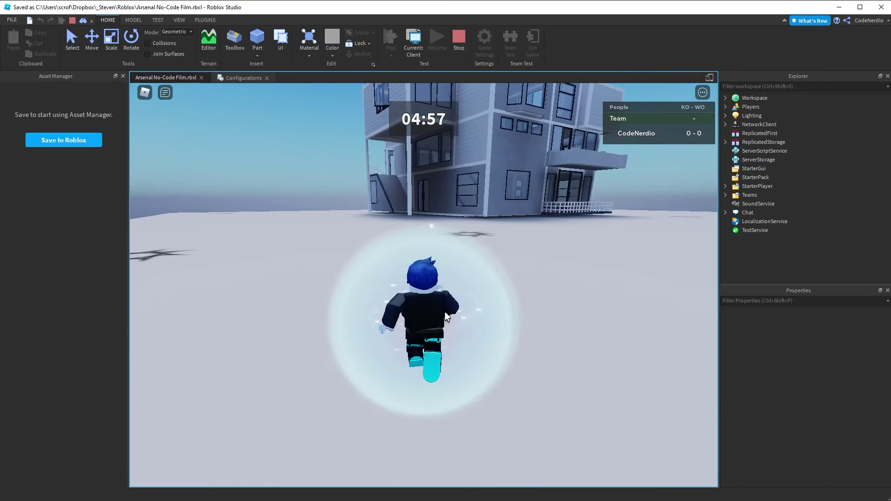
key("w")
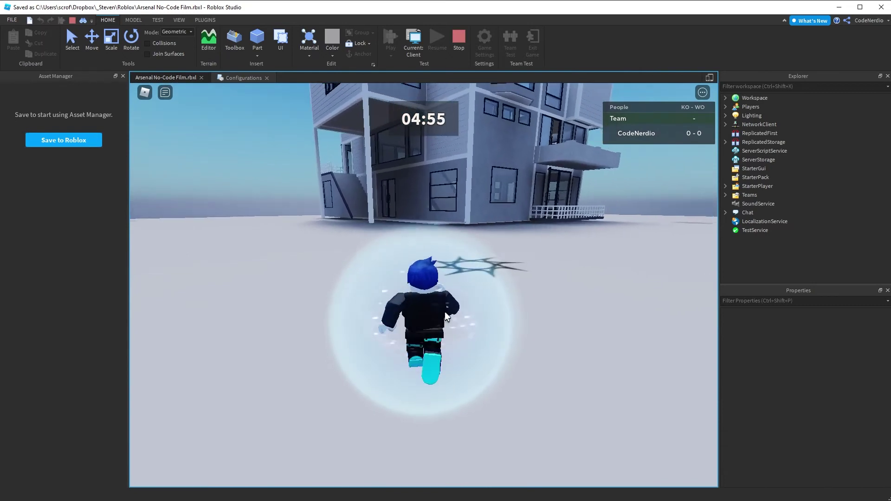
key("w")
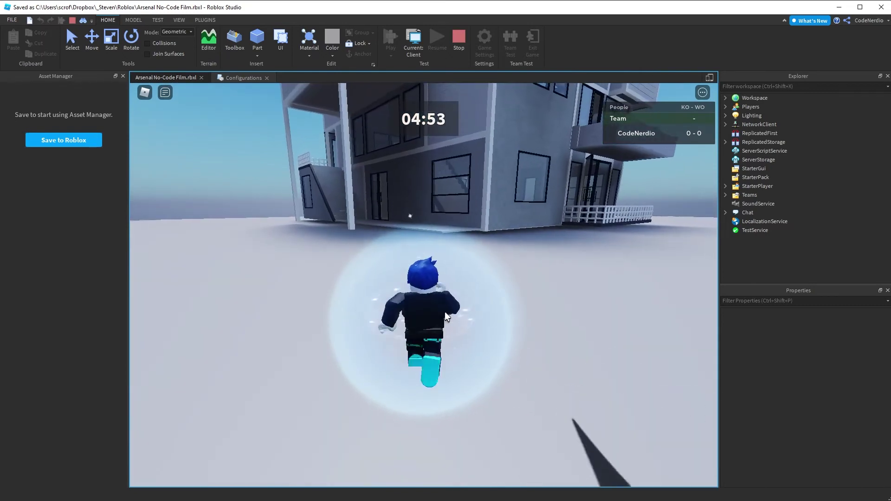
key("w")
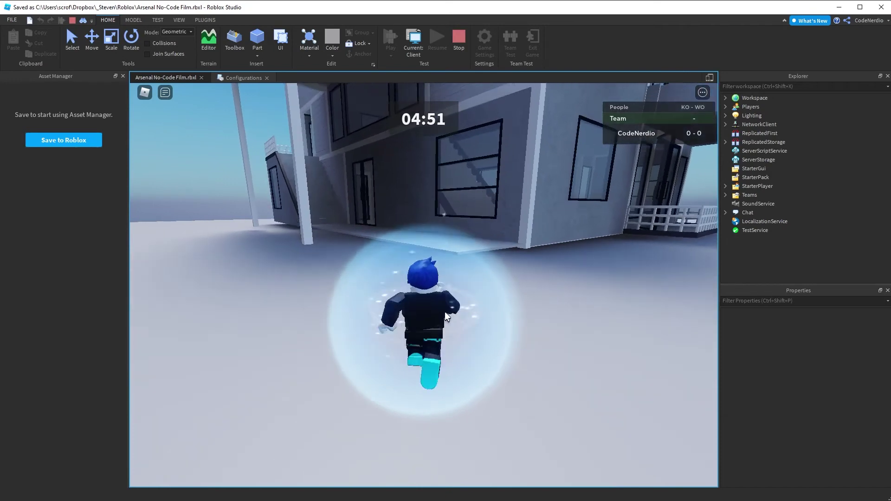
key("w")
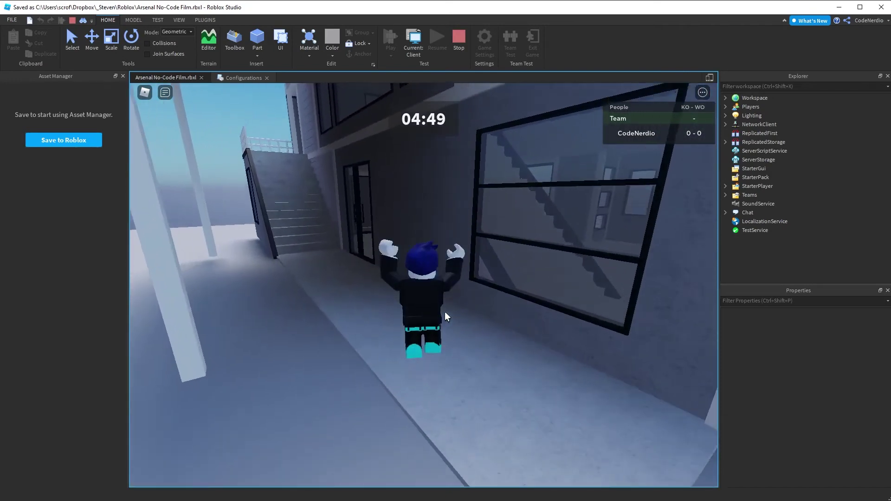
key("w")
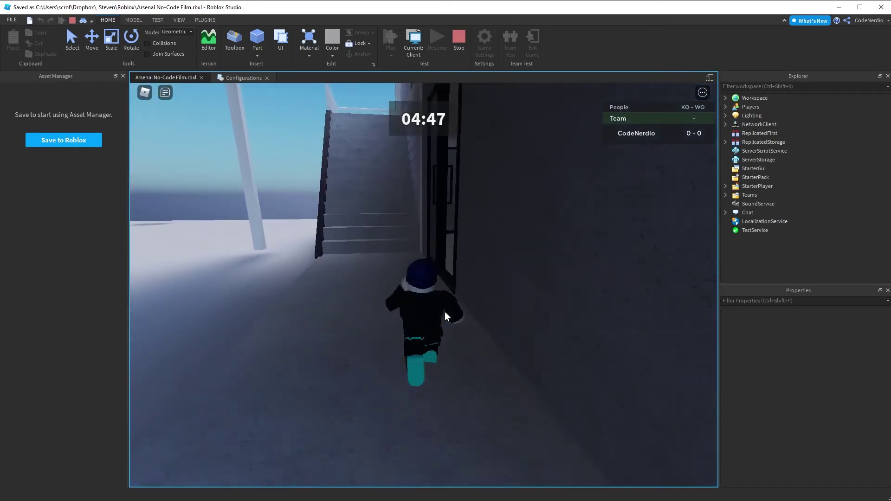
key("w")
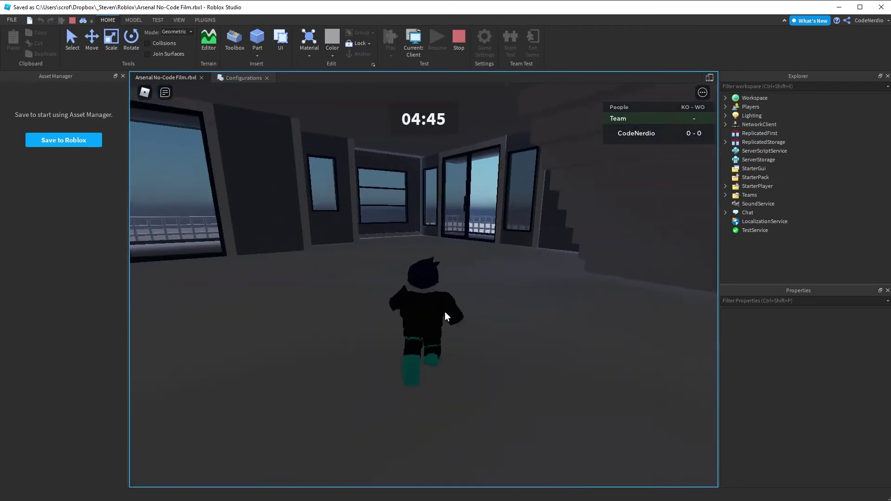
key("w")
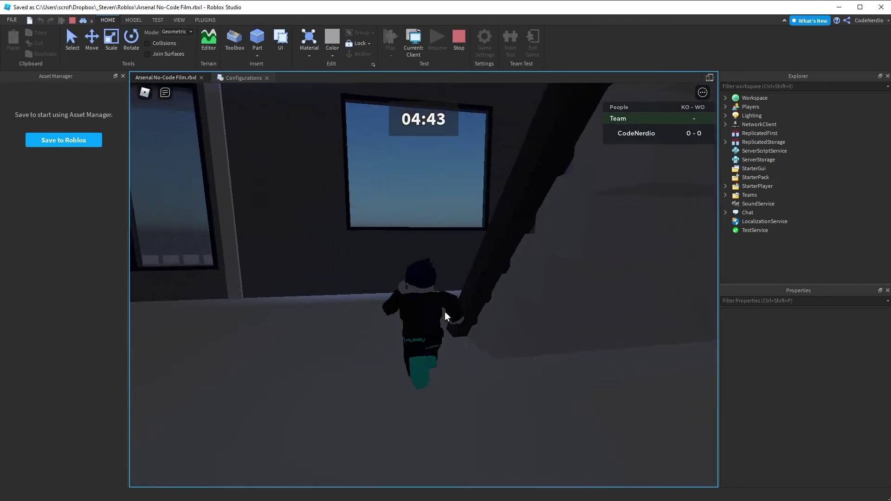
key("w")
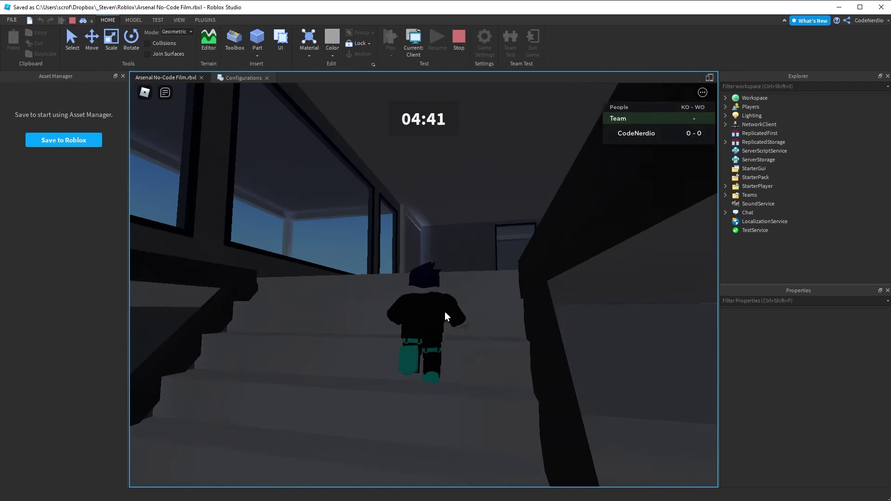
Step: Turn around in the upper room, swing the camera, and run from the stair landing into the corridor
key("s")
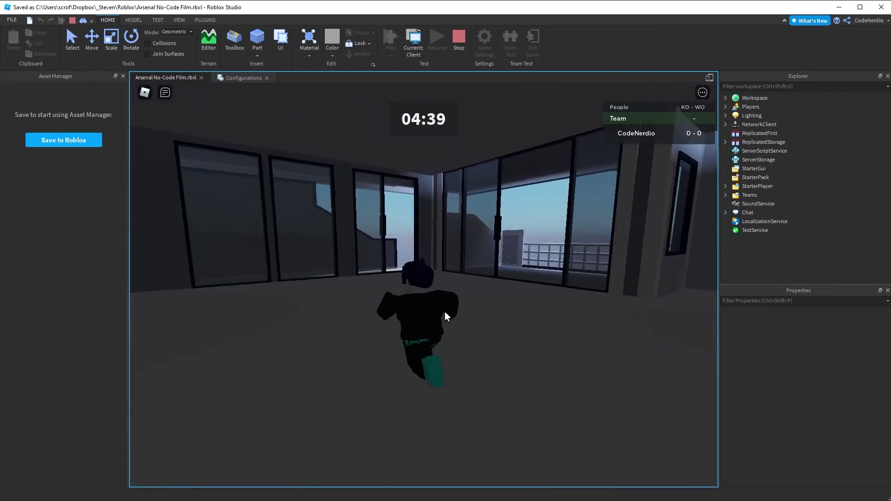
key("w")
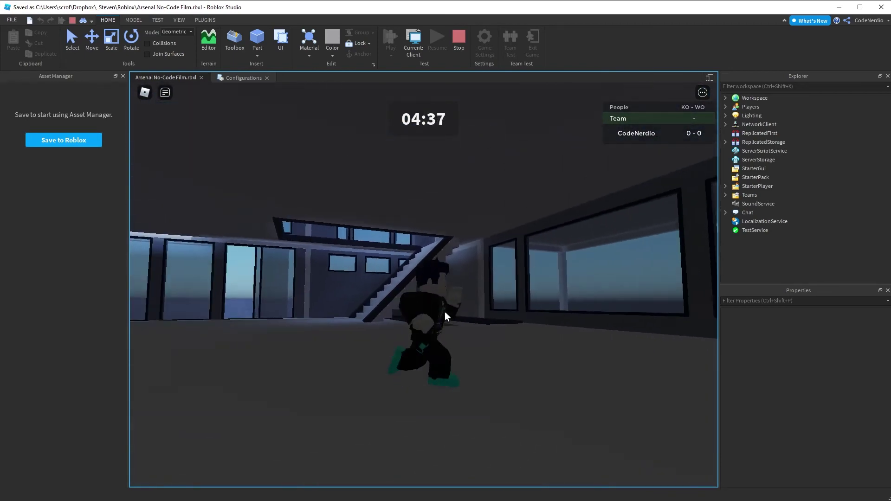
right_click_drag(445, 311, 445, 311)
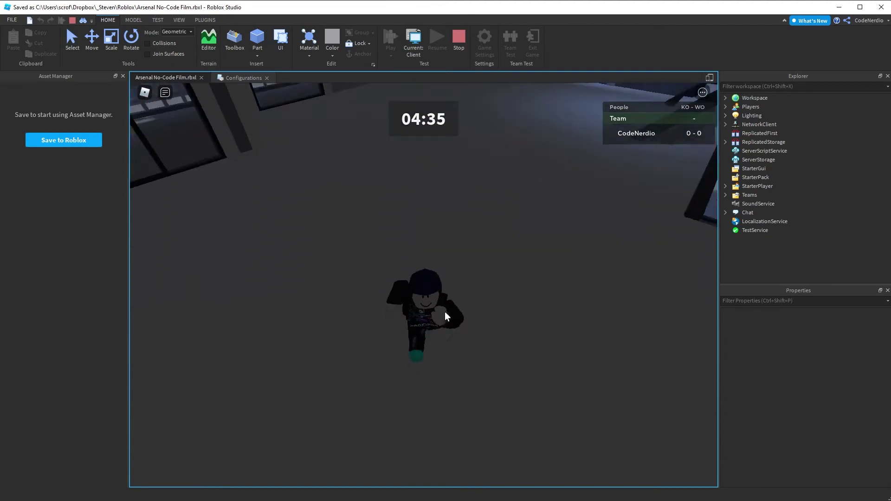
right_click_drag(412, 204, 412, 203)
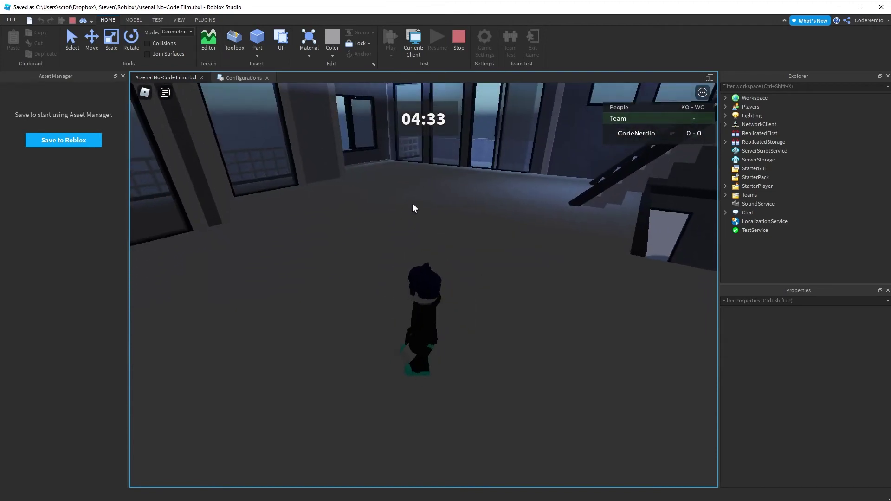
key("w")
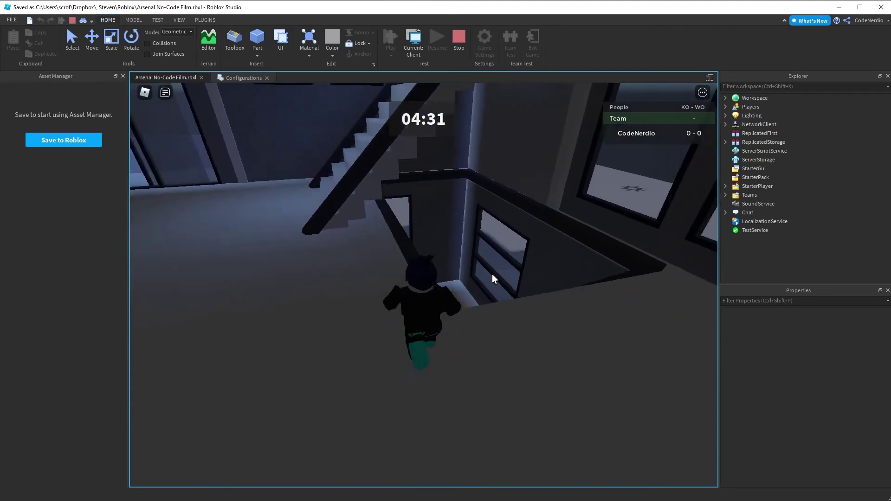
right_click_drag(493, 278, 493, 277)
key("w")
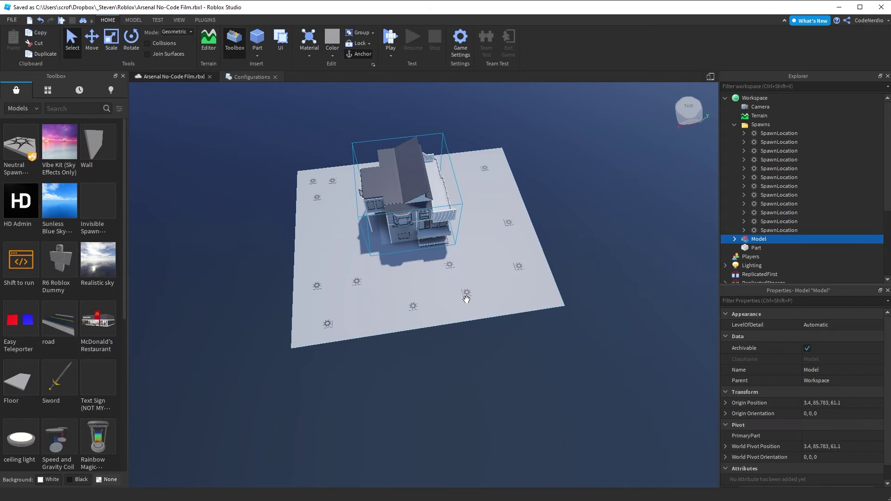
Step: Scale the ground plate's side inward toward the house, then view the house and spawns from above
left_click(478, 263)
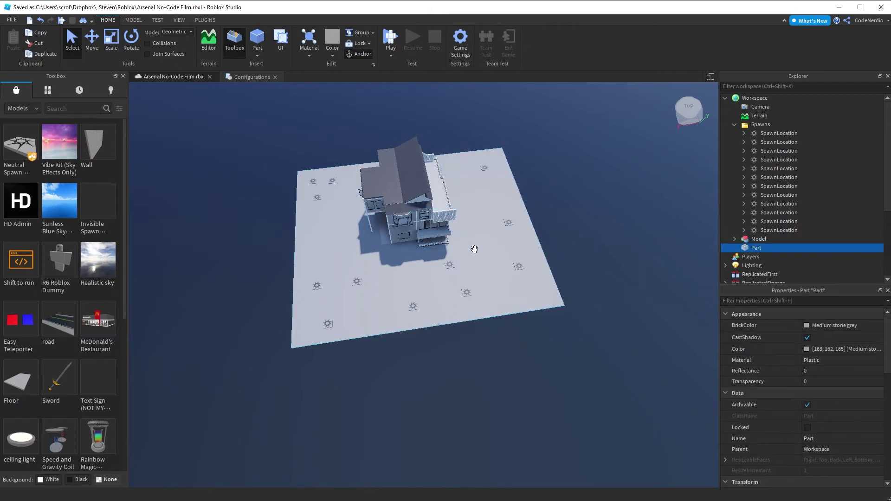
left_click(112, 40)
left_click_drag(549, 213, 478, 222)
right_click_drag(391, 354, 542, 404)
middle_click_drag(542, 404, 498, 256)
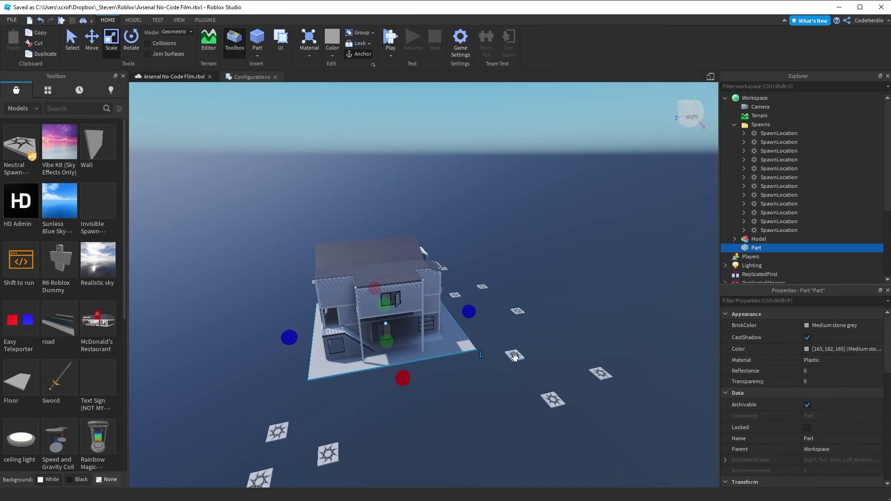
left_click(514, 356)
left_click(385, 328)
scroll(364, 382, "up", 5)
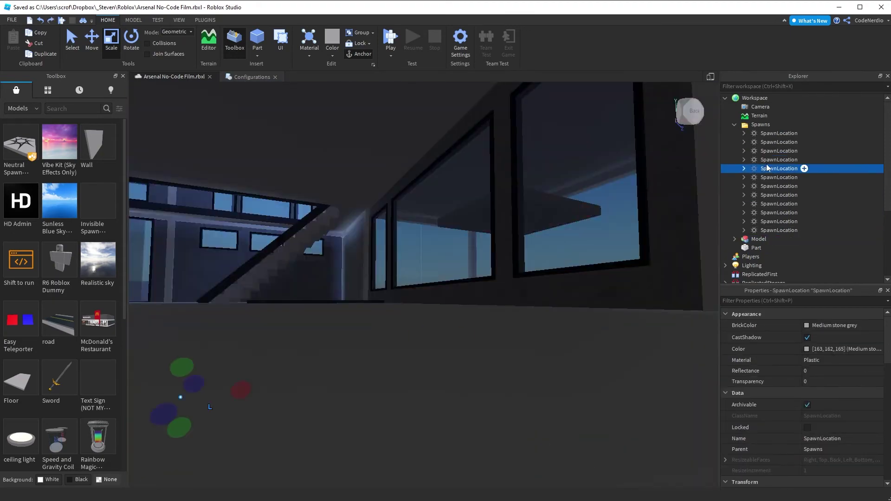
scroll(423, 286, "down", 10)
left_click(459, 335)
scroll(459, 335, "up", 8)
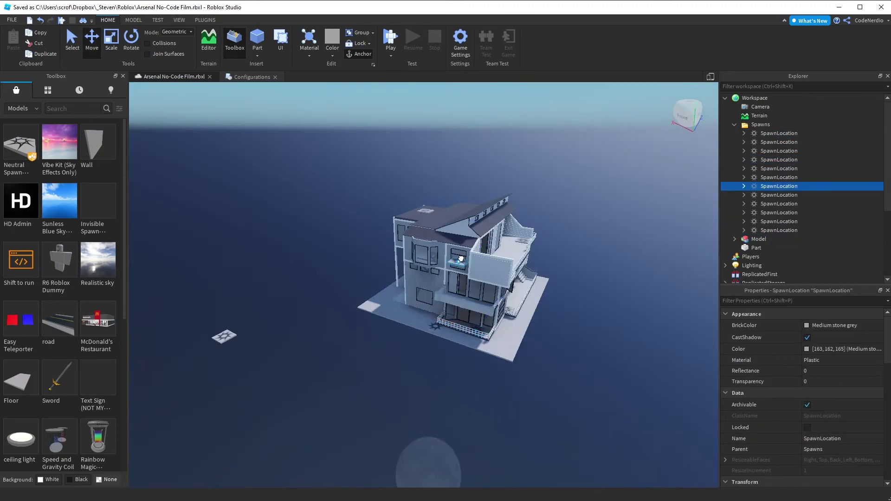
scroll(582, 286, "down", 5)
left_click(582, 285)
scroll(582, 285, "up", 6)
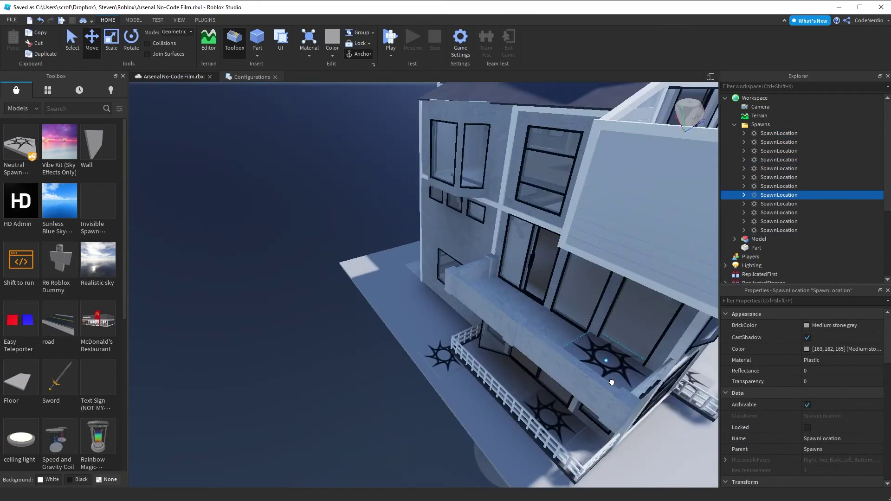
scroll(556, 281, "down", 8)
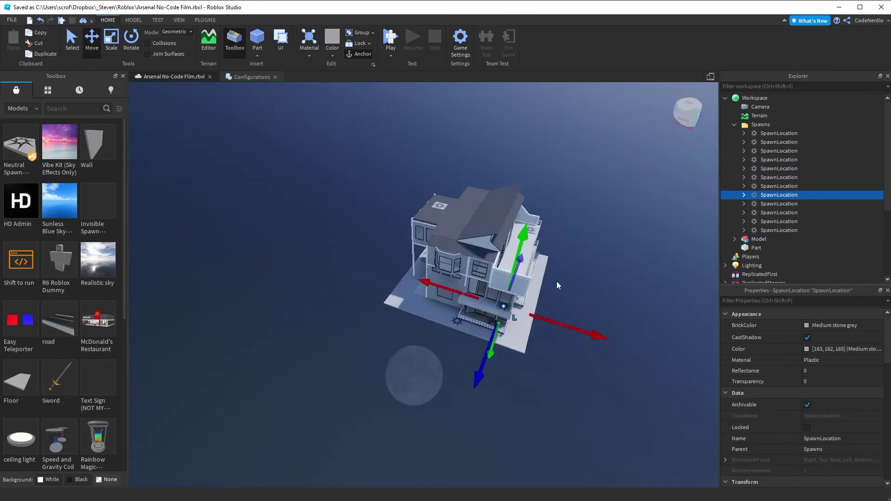
scroll(522, 283, "up", 1)
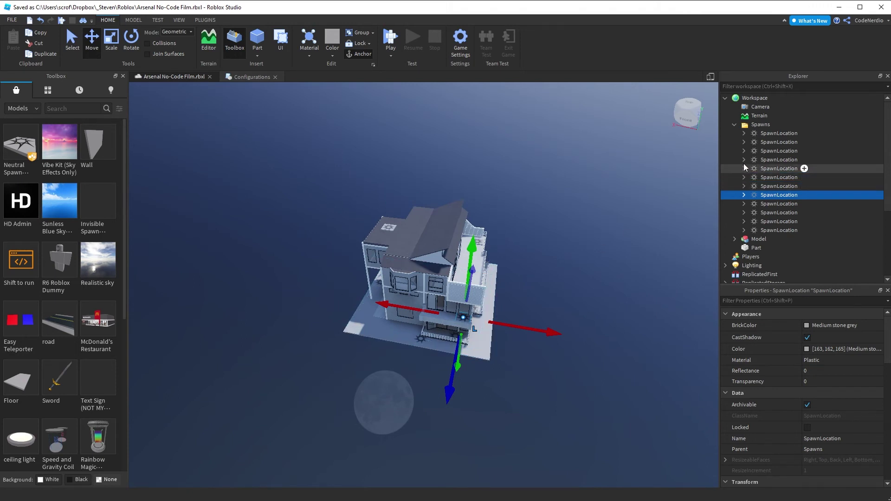
Step: Delete the Decal from the first six SpawnLocations in the Spawns folder
left_click(744, 134)
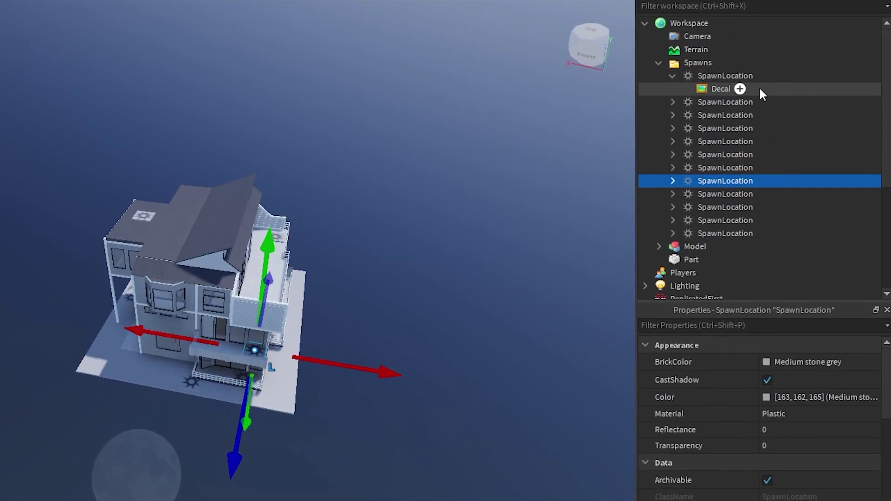
left_click(720, 90)
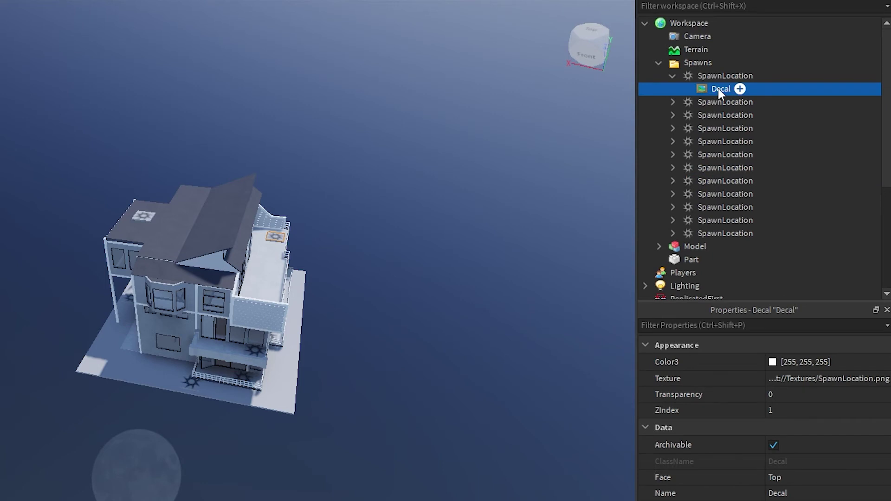
key("Delete")
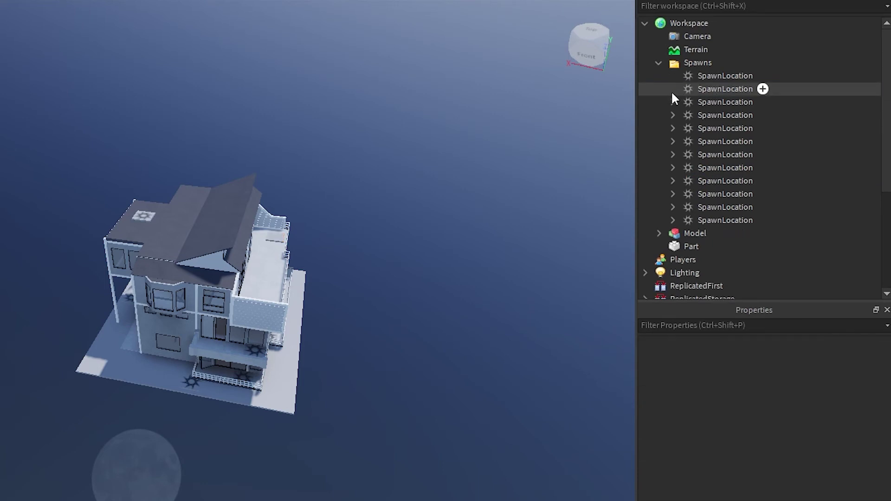
left_click(673, 90)
left_click(699, 100)
key("Delete")
left_click(672, 102)
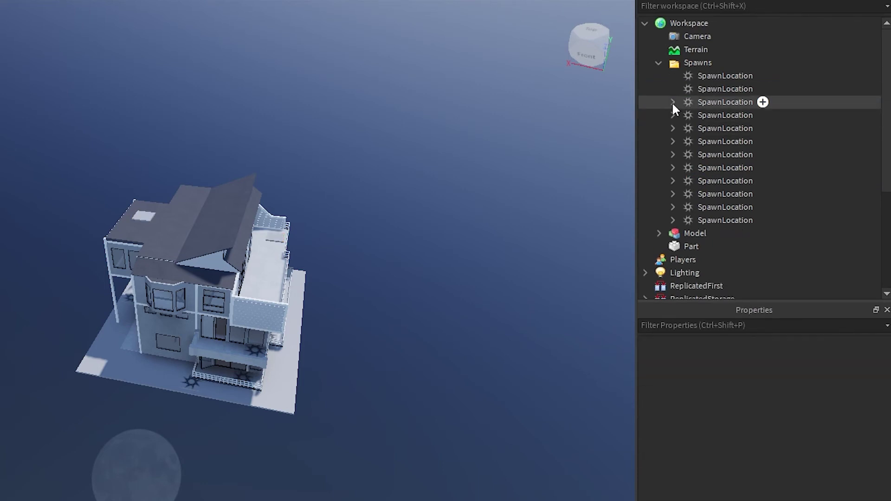
left_click(705, 115)
key("Delete")
left_click(672, 115)
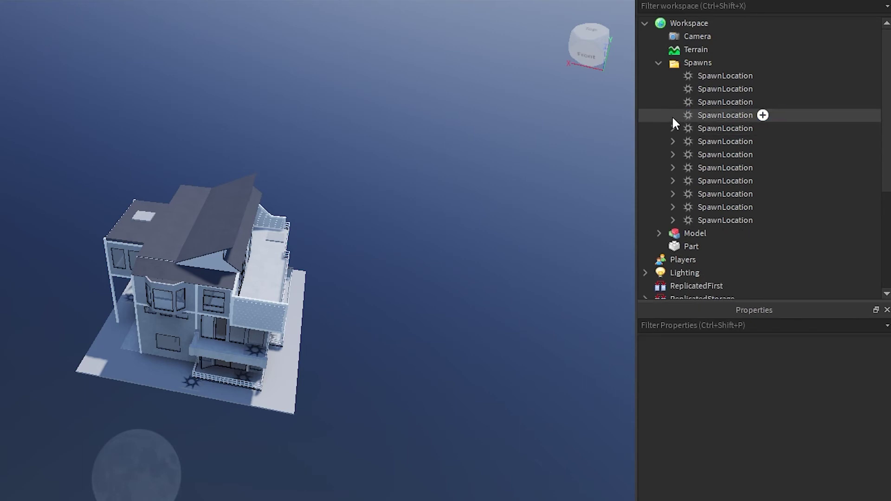
left_click(716, 128)
key("Delete")
left_click(673, 129)
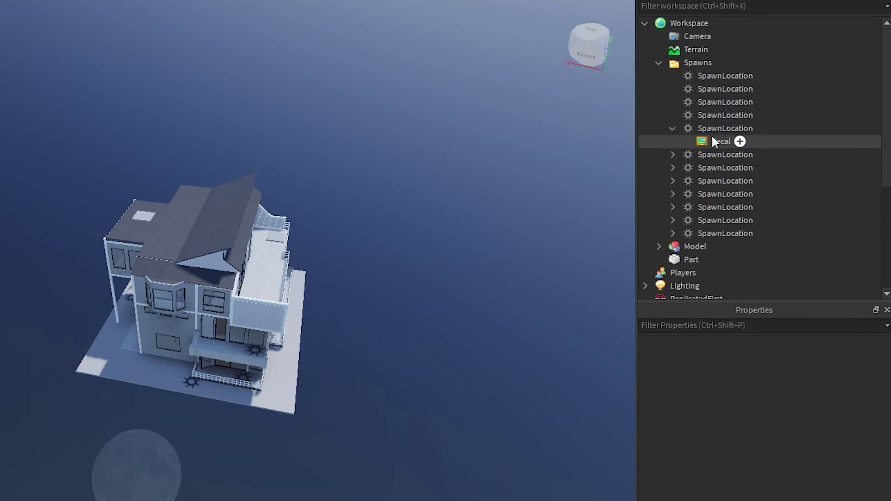
left_click(711, 141)
key("Delete")
left_click(672, 142)
left_click(708, 155)
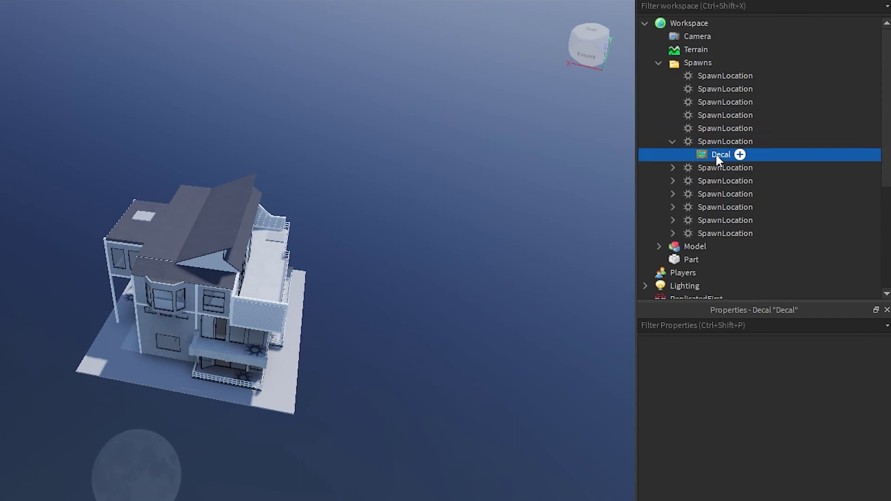
key("Delete")
Step: Delete the Decal from the remaining six SpawnLocations, seventh through twelfth
left_click(672, 155)
left_click(706, 168)
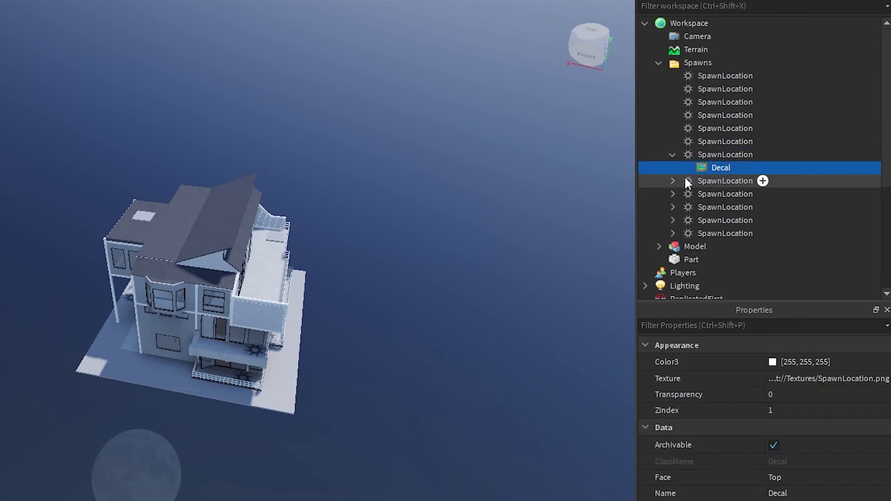
key("Delete")
left_click(673, 168)
left_click(714, 182)
key("Delete")
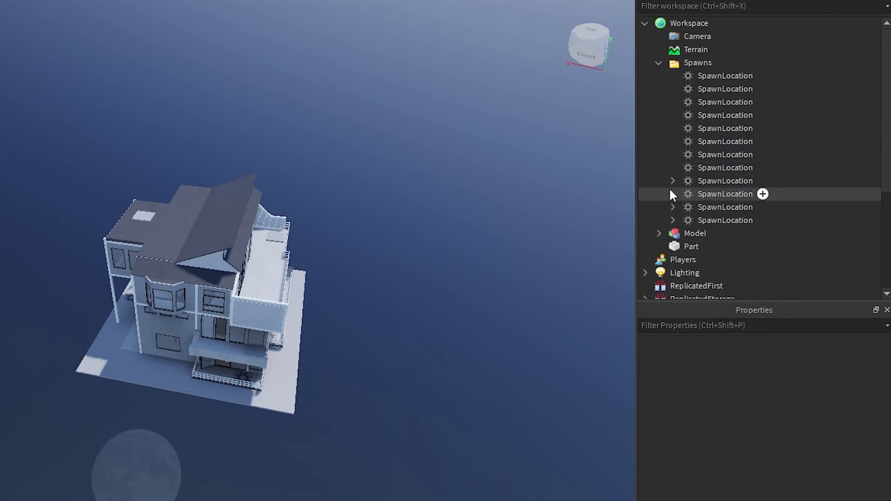
left_click(673, 181)
left_click(717, 193)
key("Delete")
left_click(672, 194)
left_click(713, 207)
key("Delete")
left_click(673, 207)
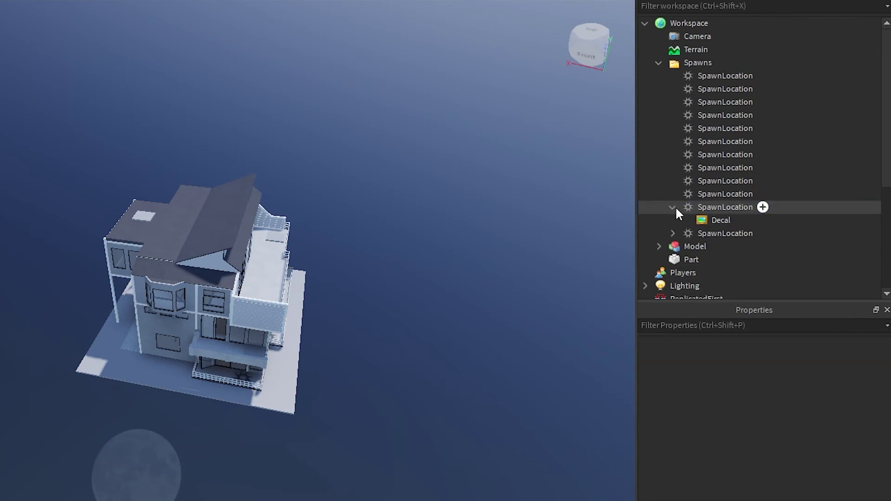
left_click(714, 219)
key("Delete")
left_click(673, 220)
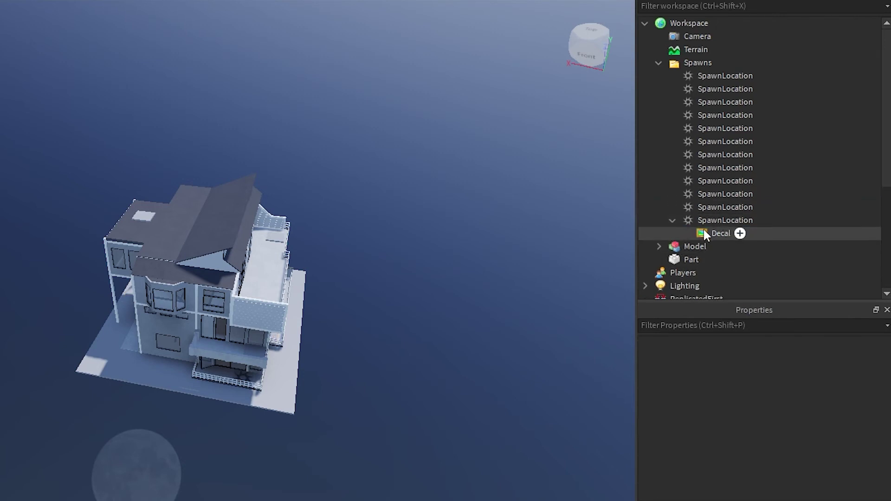
left_click(708, 232)
key("Delete")
left_click(714, 76)
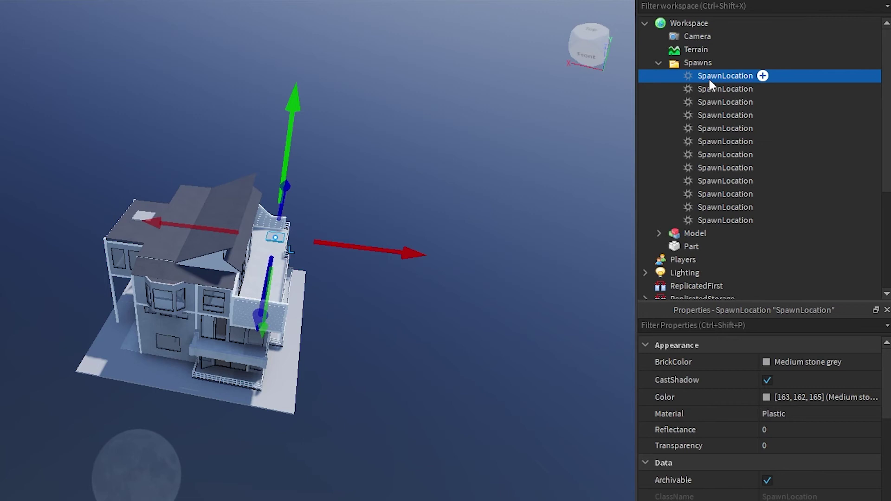
Step: Set Transparency to 1 on all twelve selected SpawnLocations, then deselect them
left_click(726, 221, "shift")
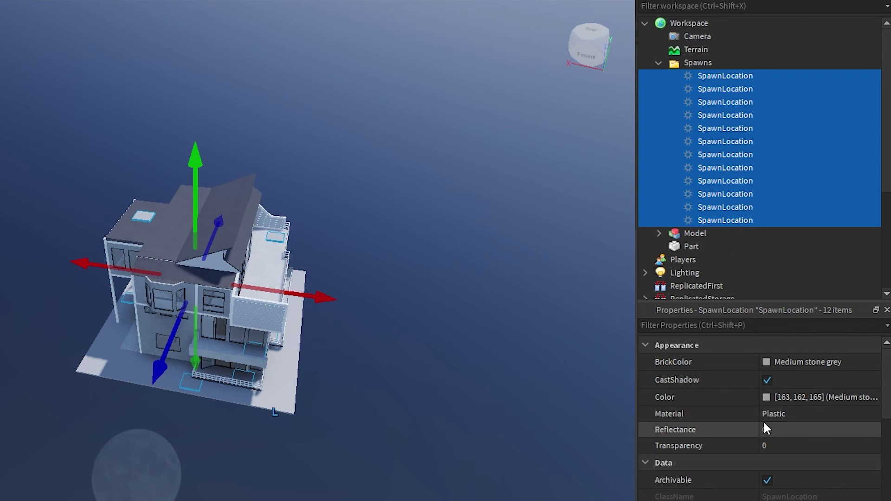
left_click(770, 447)
type("1")
key("Return")
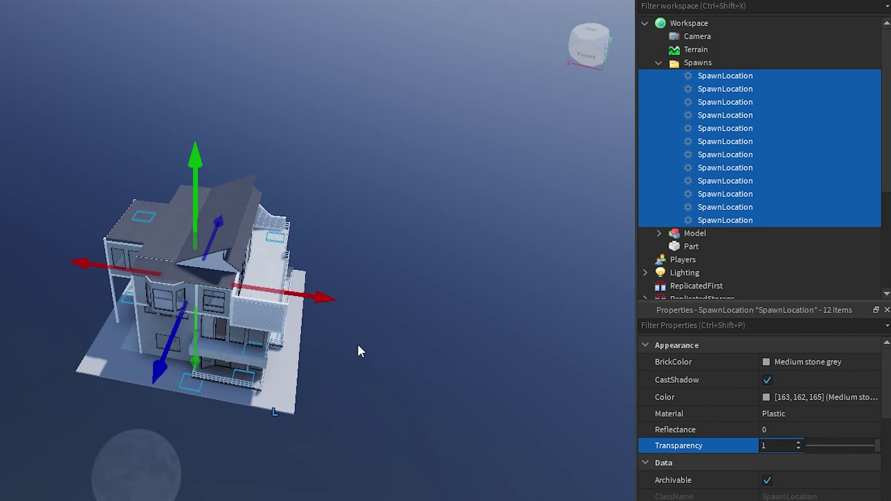
left_click(377, 343)
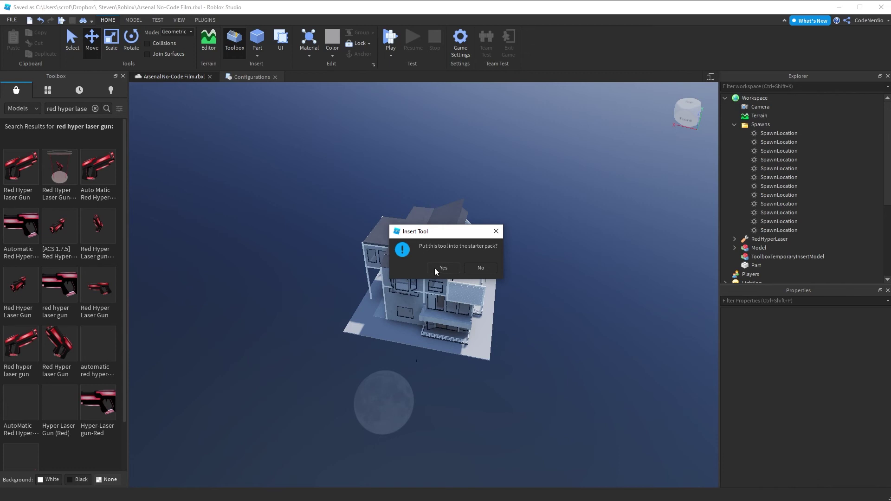
Step: Accept putting the Red Hyper Laser gun into the StarterPack and close the Toolbox
left_click(443, 267)
scroll(769, 234, "down", 2)
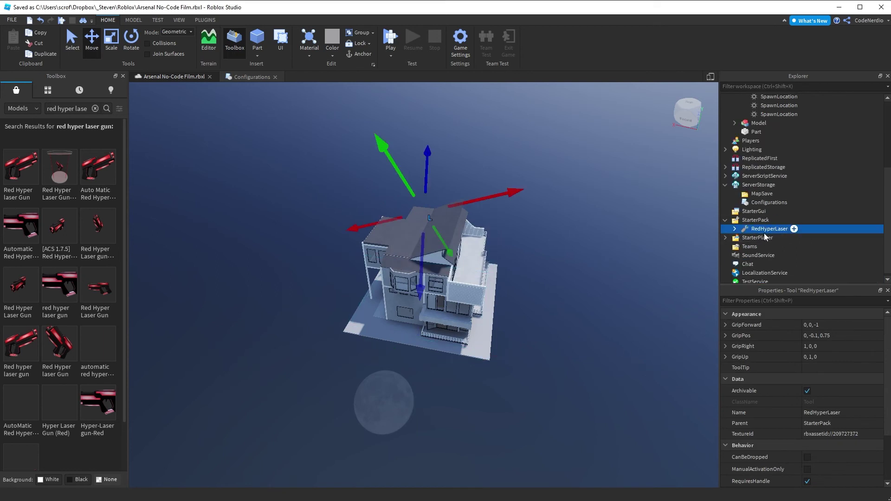
left_click(122, 76)
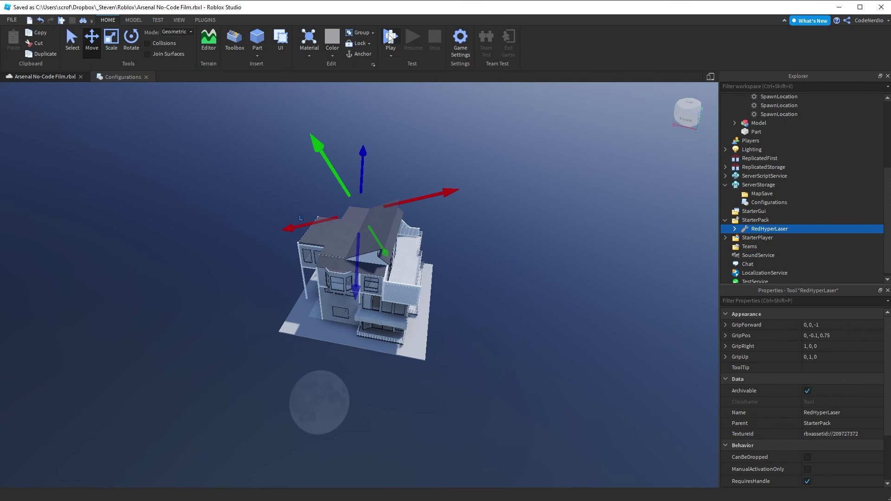
Step: Start a play-test, equip the laser gun with key 1, and run toward the staircase
left_click(389, 38)
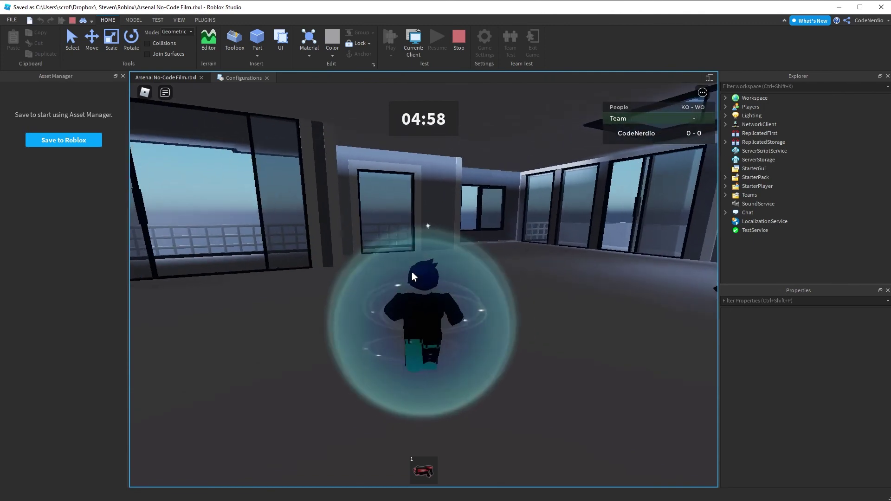
key("1")
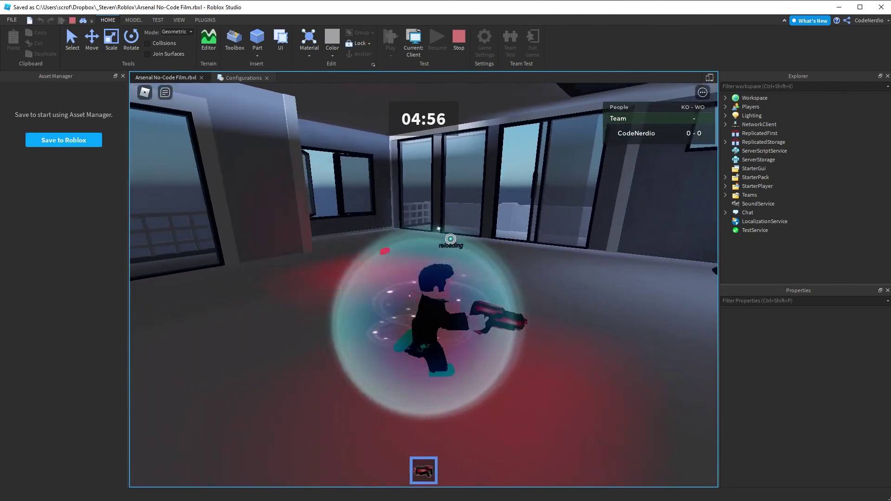
key("a")
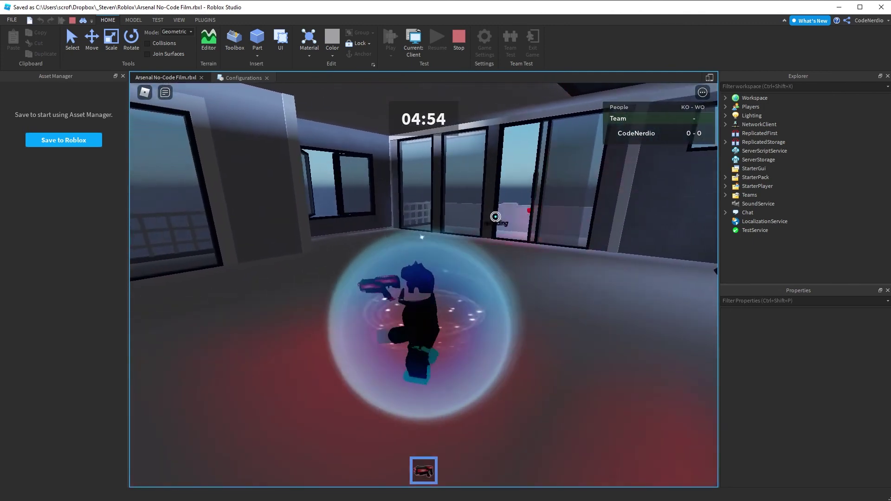
key("w")
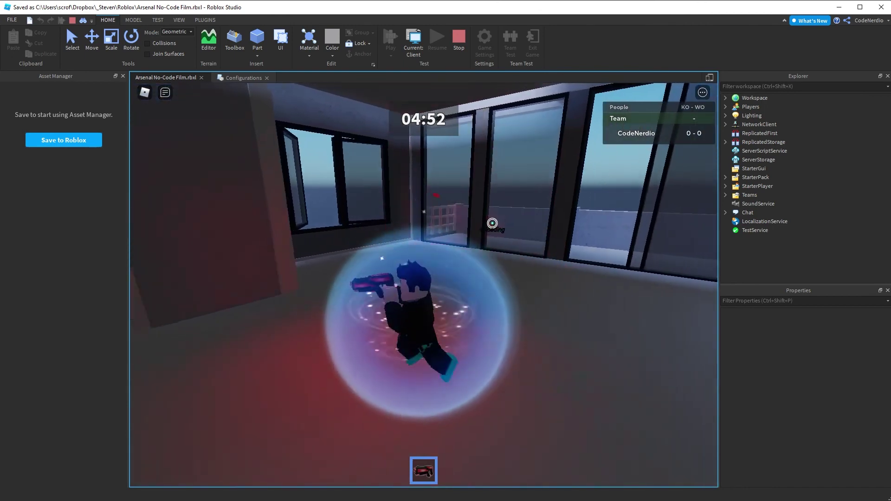
key("d")
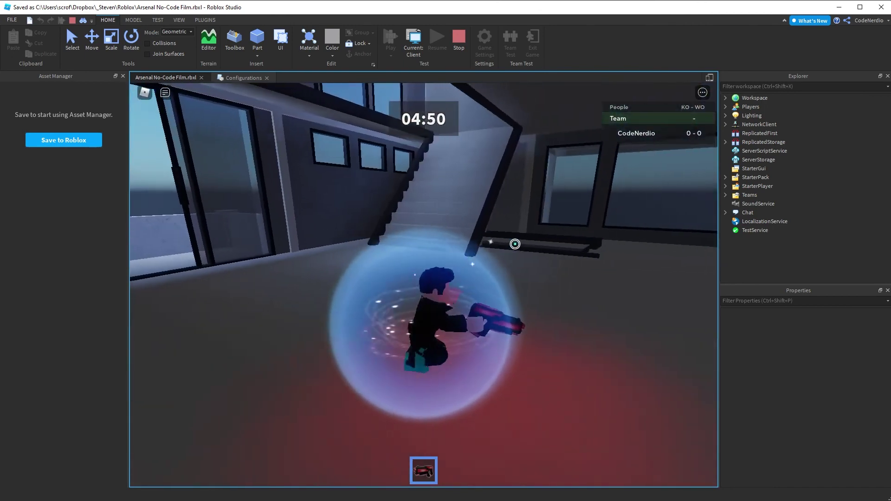
key("w")
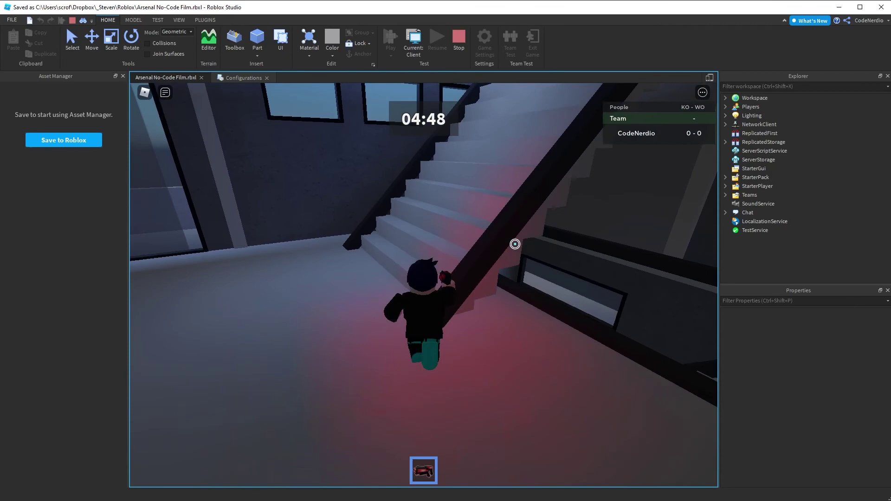
Step: Run up the stairs, out onto the balcony, and back down into the windowed room
key("w")
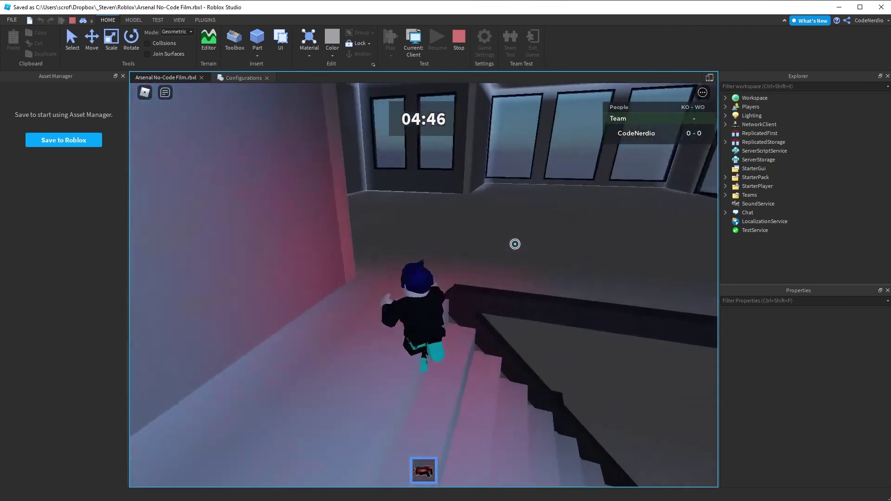
key("w")
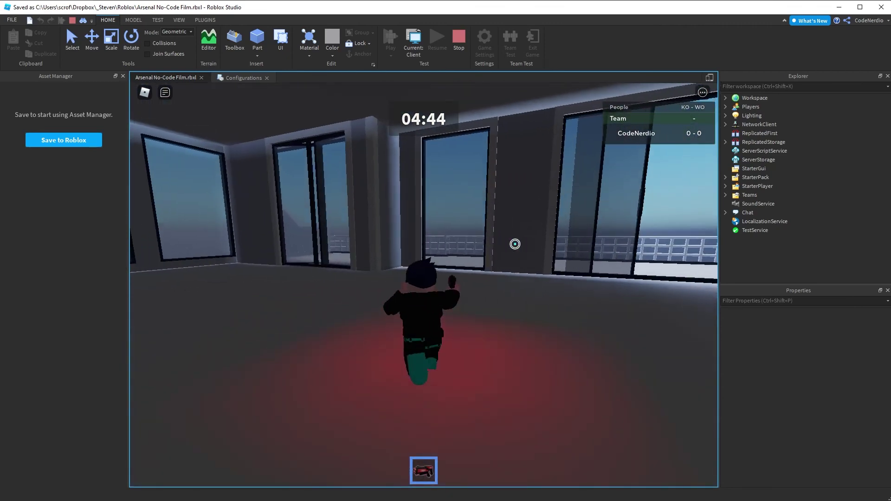
key("w")
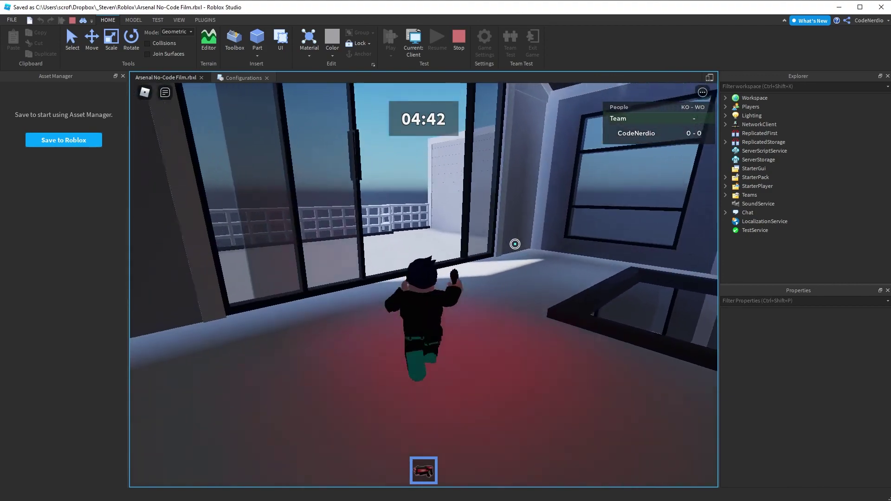
key("w")
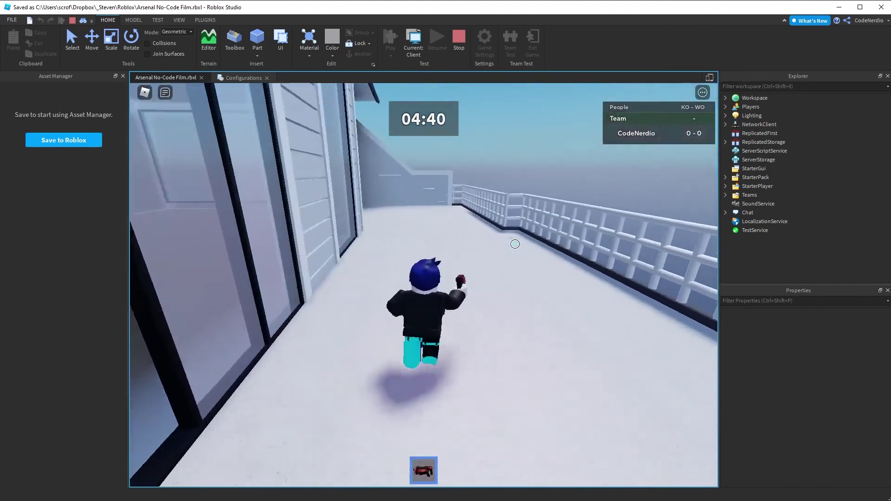
key("w")
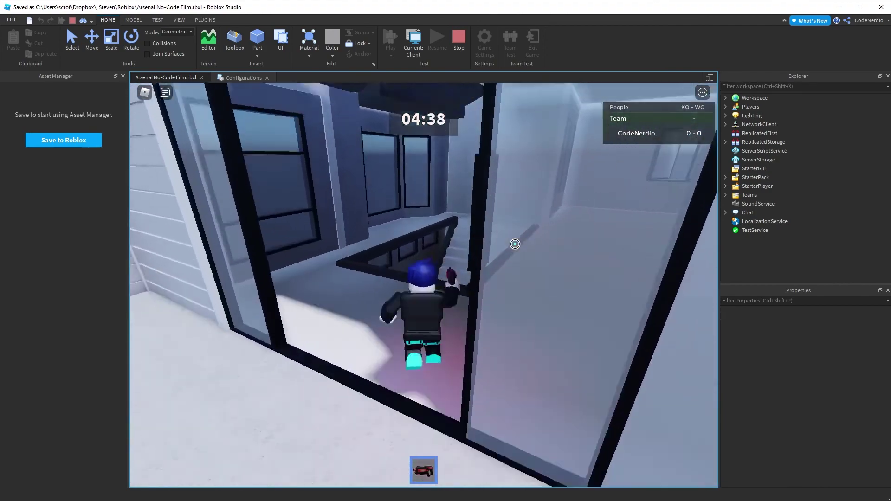
key("w")
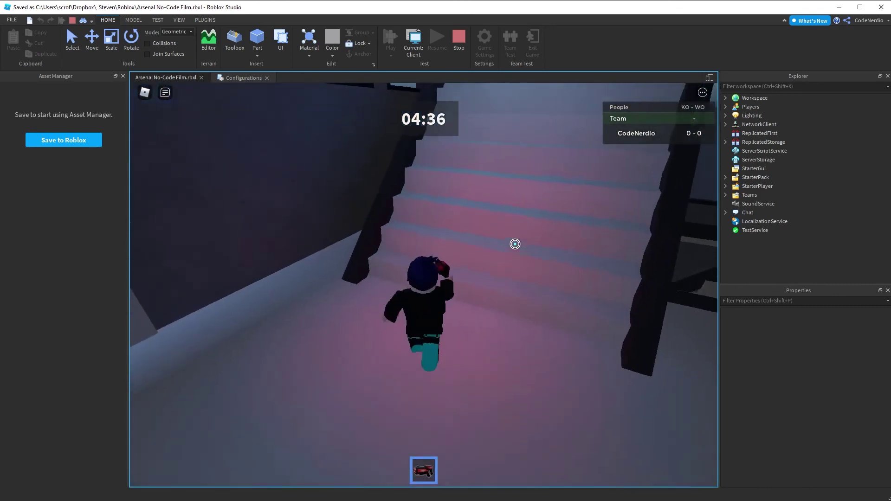
key("w")
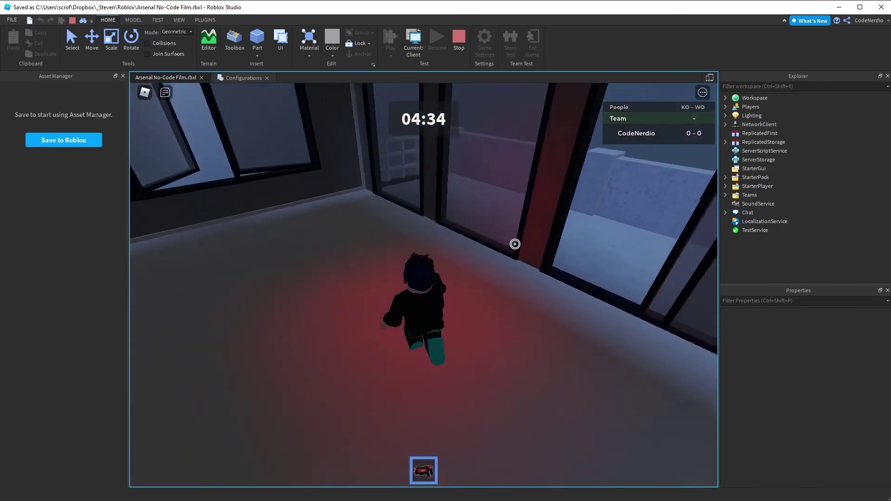